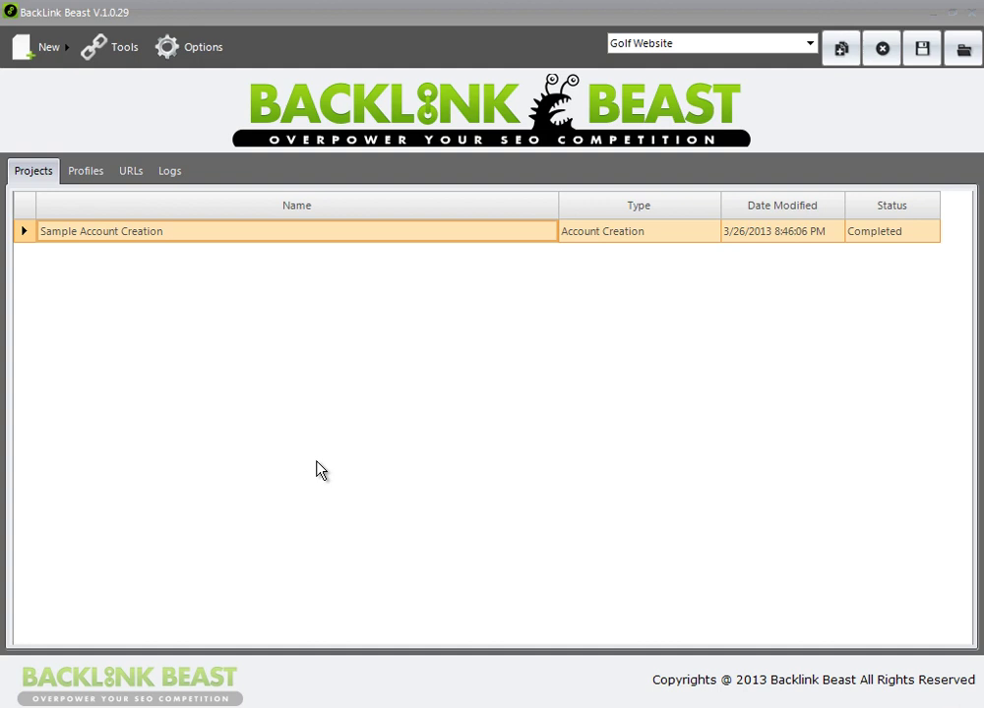
# Show the New > Submission project types: Social Network, Web 2.0 Profiles, Social Bookmark, PDF Sharing Sites
pyautogui.click(50, 45)
pyautogui.moveTo(88, 106)
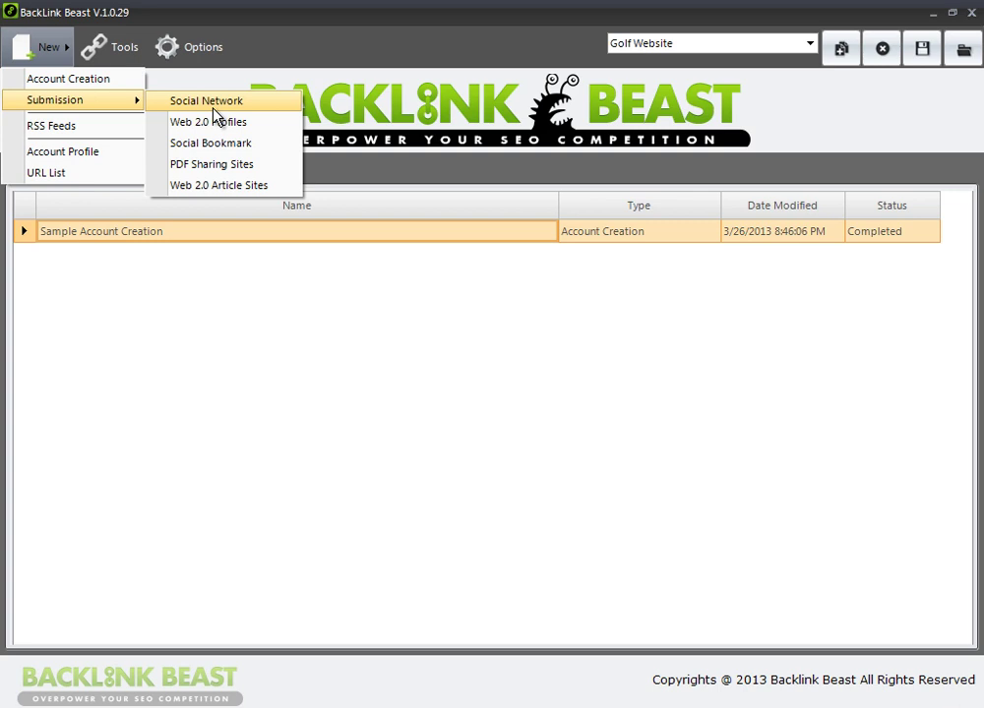
pyautogui.click(143, 295)
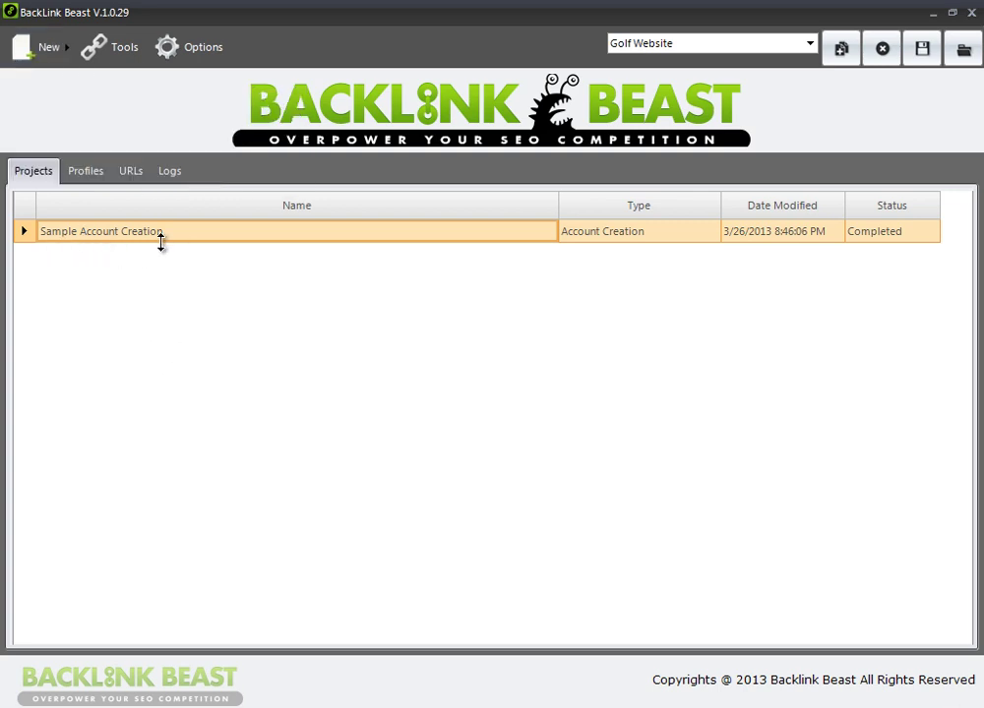
pyautogui.click(63, 57)
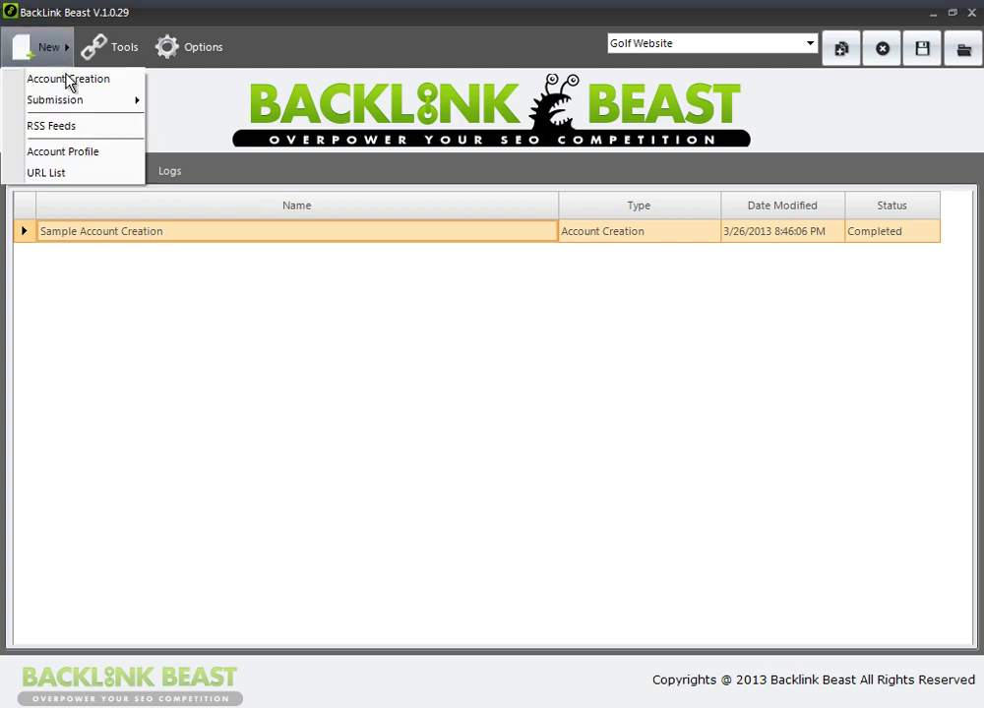
pyautogui.click(67, 79)
pyautogui.rightClick(79, 264)
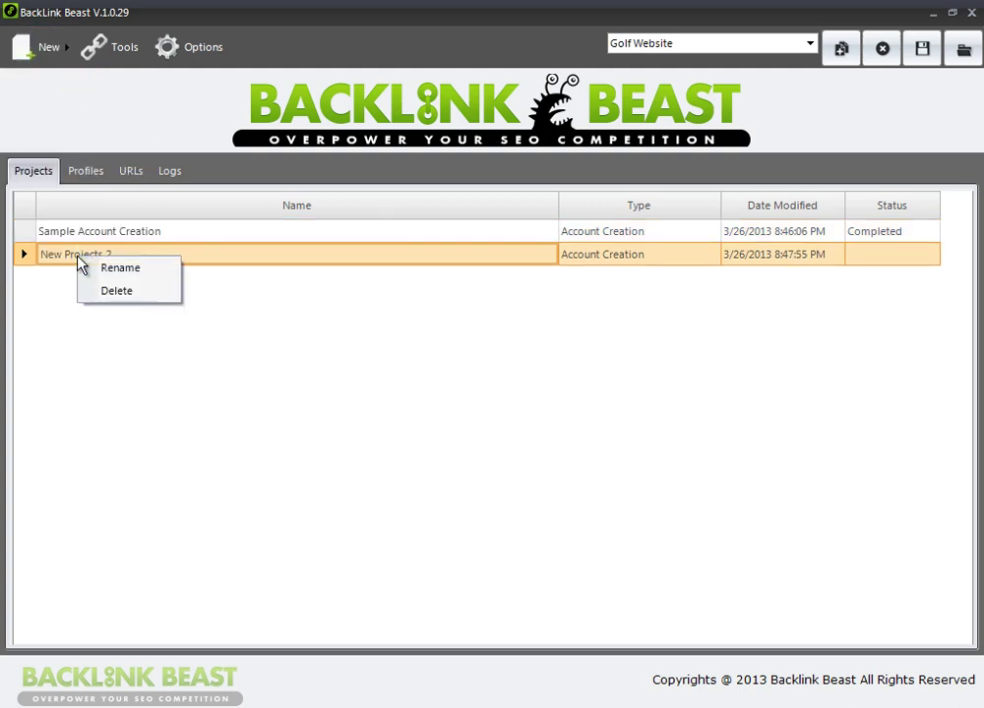
pyautogui.click(116, 299)
pyautogui.click(447, 380)
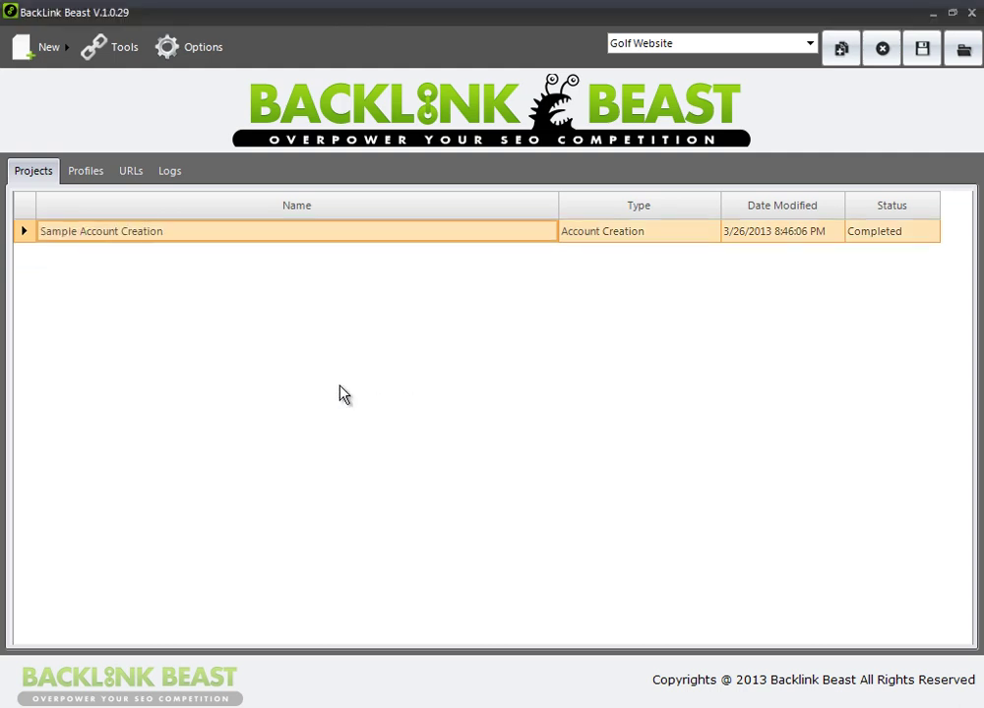
# Open Sample Account Creation and clear all Social Network site selections
pyautogui.doubleClick(115, 234)
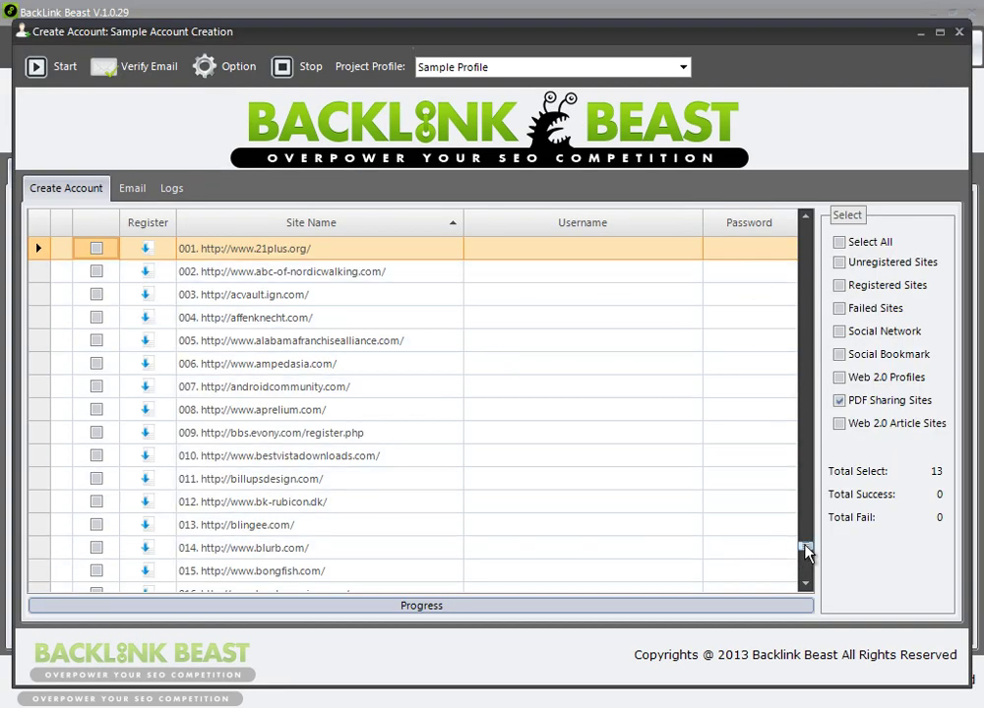
pyautogui.moveTo(809, 554); pyautogui.dragTo(777, 226)
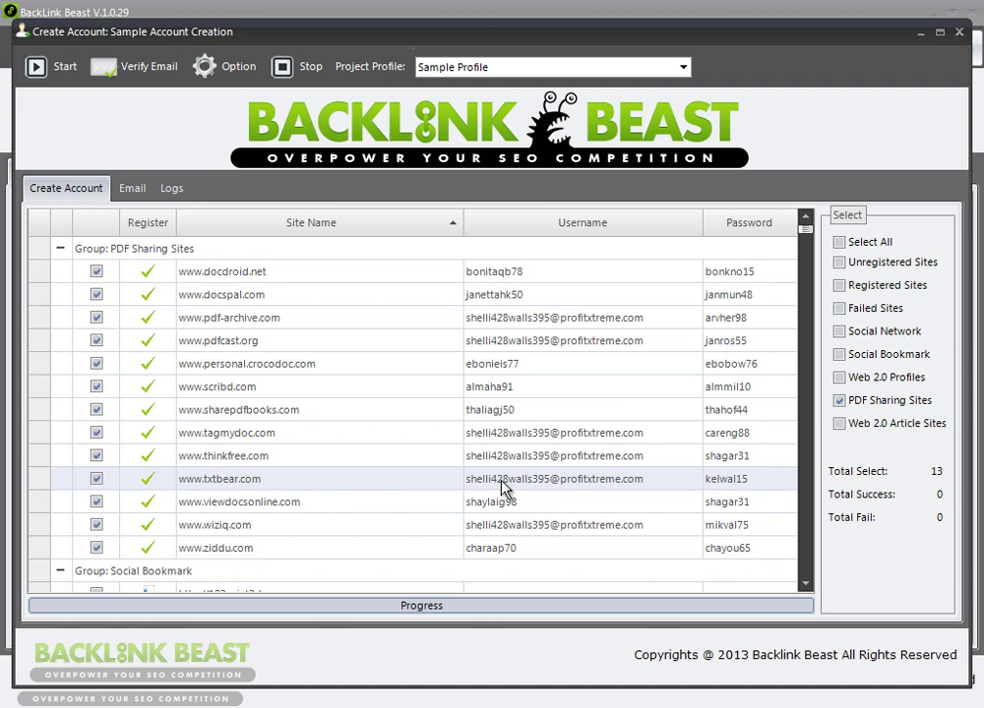
pyautogui.click(838, 331)
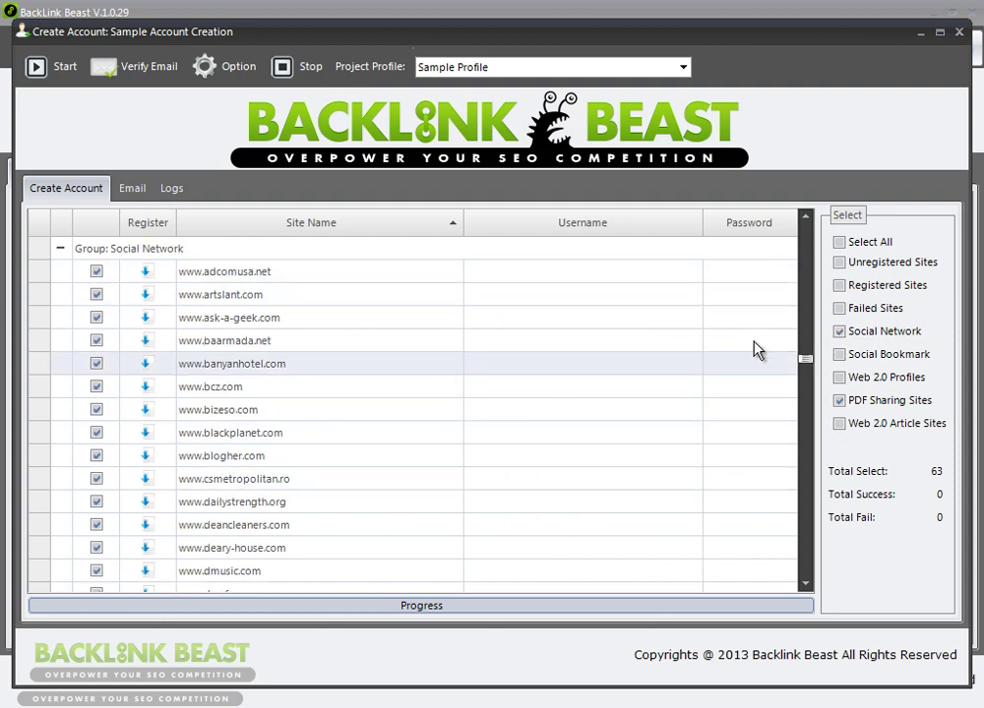
pyautogui.click(839, 332)
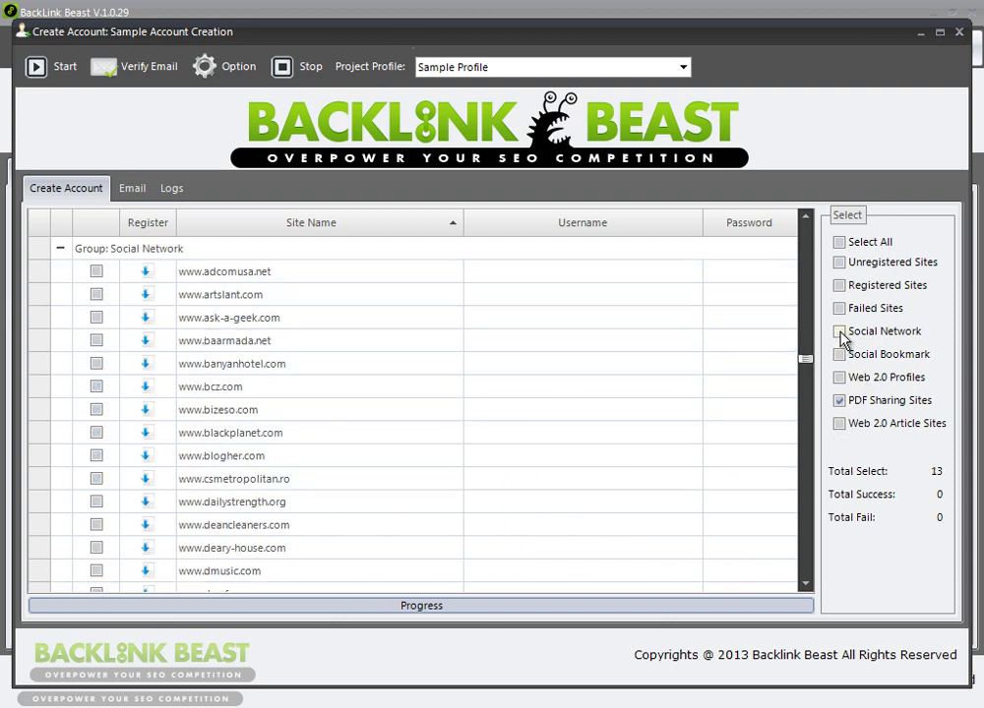
# Tick the Social Network sites adcomusa through dmusic and review the Email settings
pyautogui.click(96, 271)
pyautogui.click(97, 294)
pyautogui.click(96, 318)
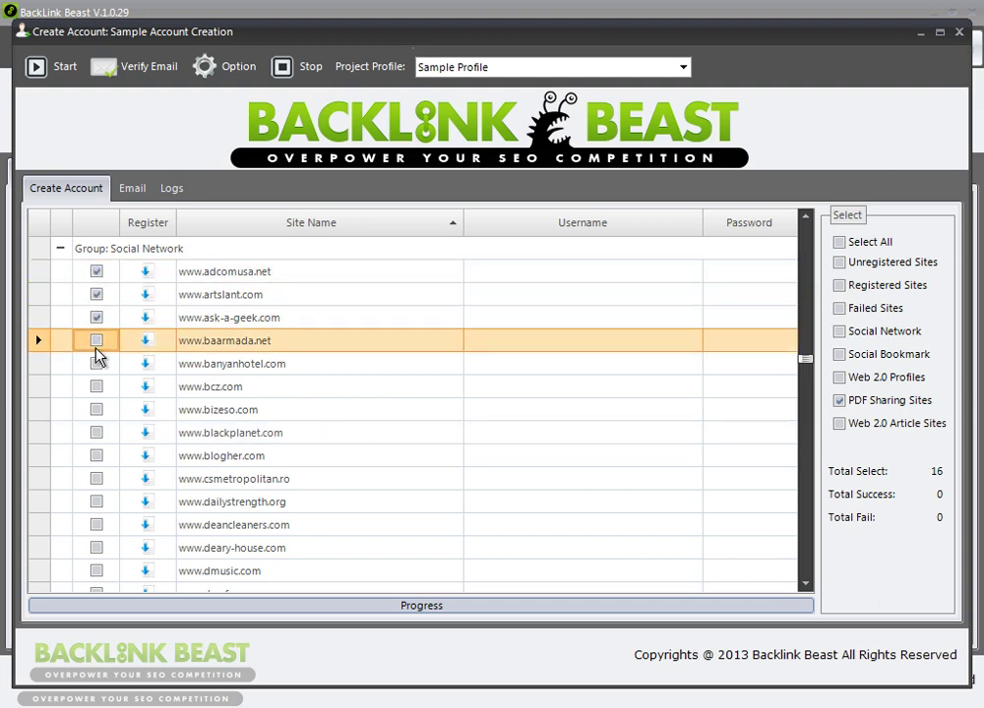
pyautogui.moveTo(96, 347); pyautogui.dragTo(193, 584)
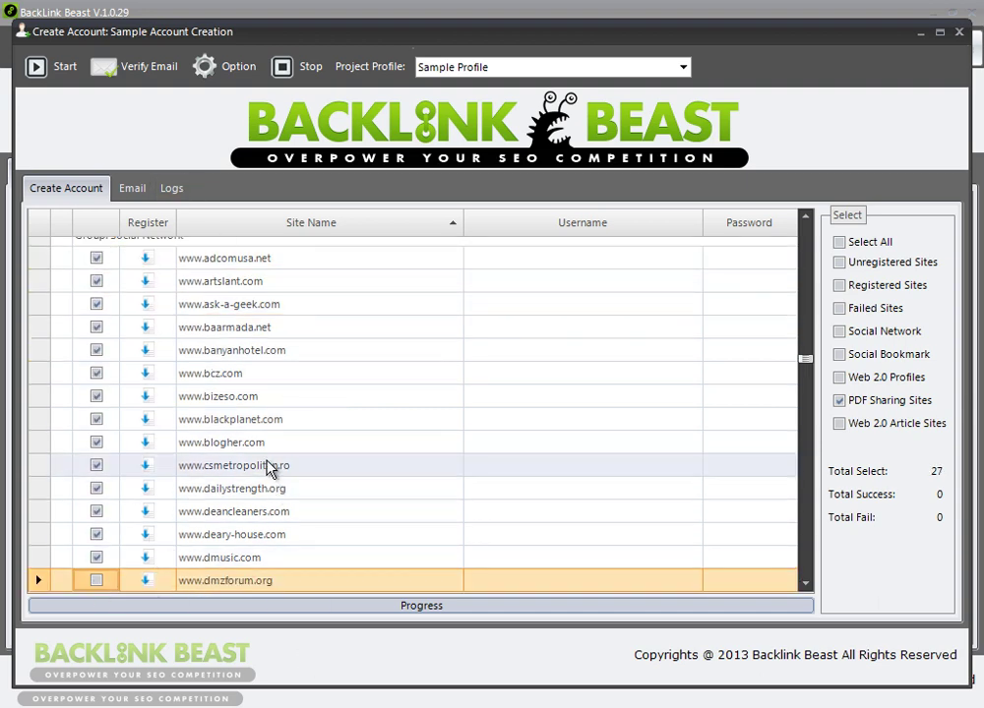
pyautogui.scroll(2, 268, 467)
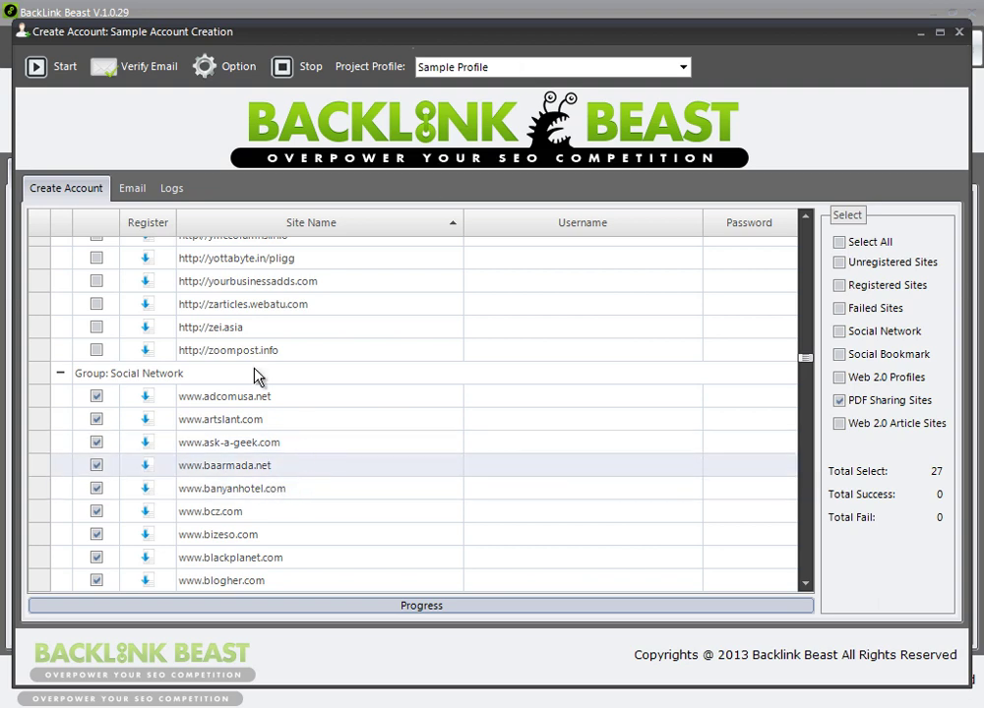
pyautogui.click(132, 189)
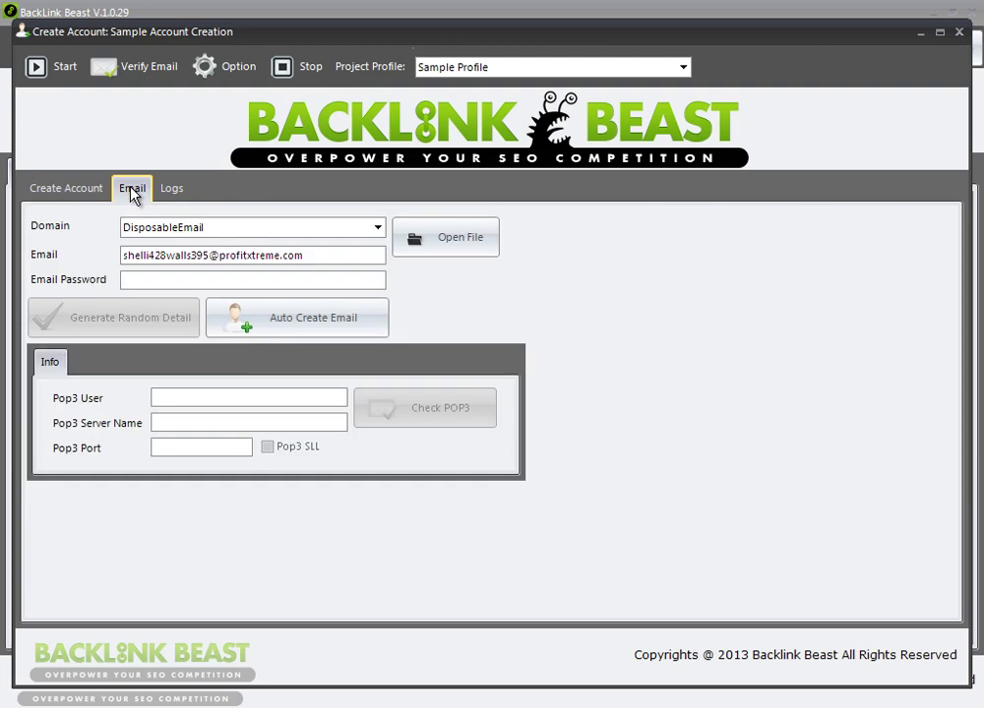
# Start account registration on the ticked Social Network sites from the Create Account list
pyautogui.click(80, 191)
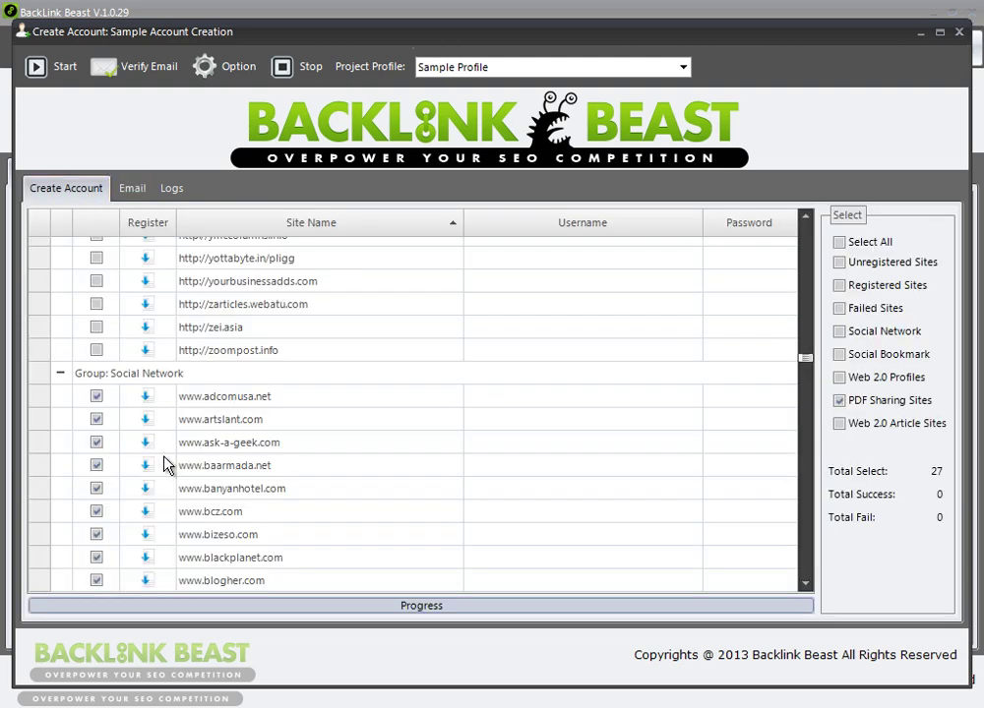
pyautogui.click(45, 71)
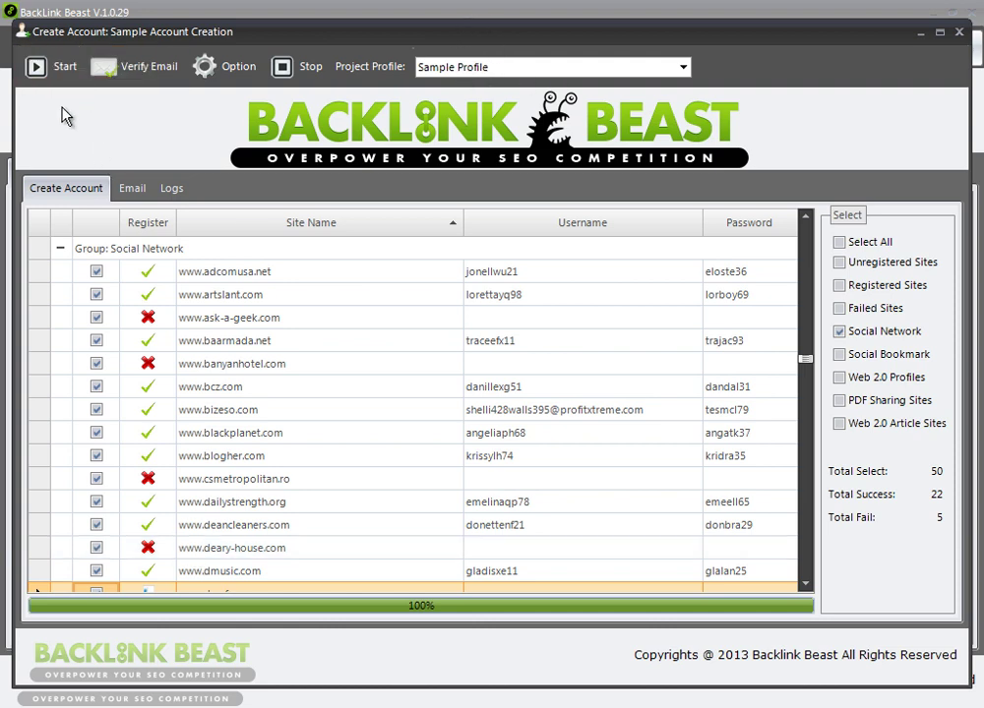
# Close the account creation window and create a new Social Network submission project
pyautogui.click(960, 33)
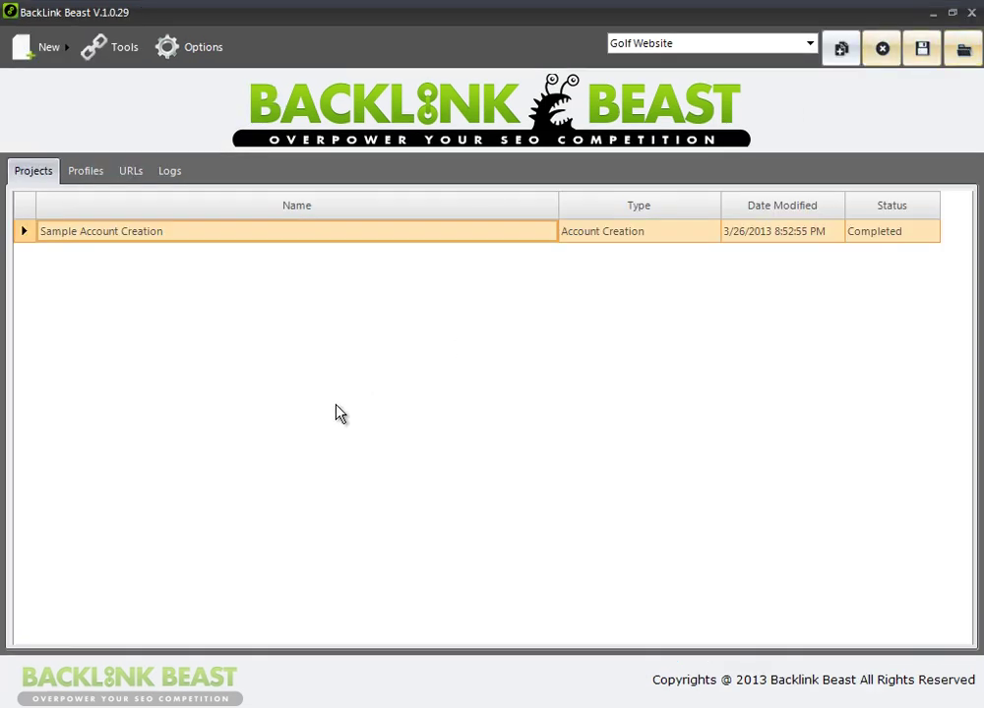
pyautogui.click(59, 56)
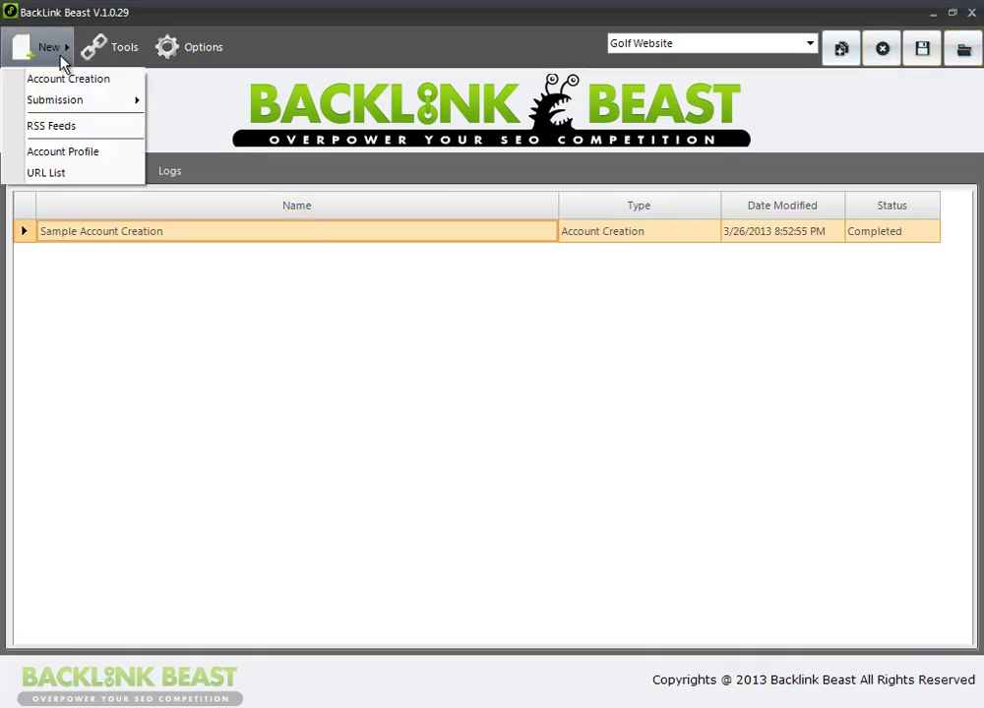
pyautogui.moveTo(82, 101)
pyautogui.click(235, 113)
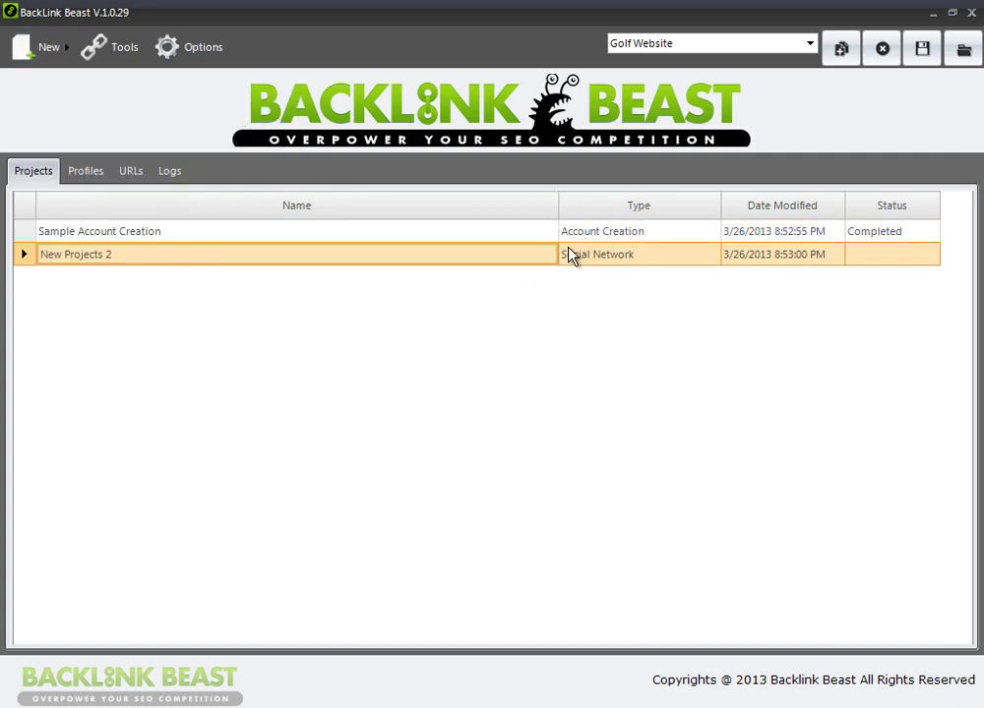
# Rename the new project to 'Social Network Submission'
pyautogui.rightClick(110, 263)
pyautogui.click(123, 267)
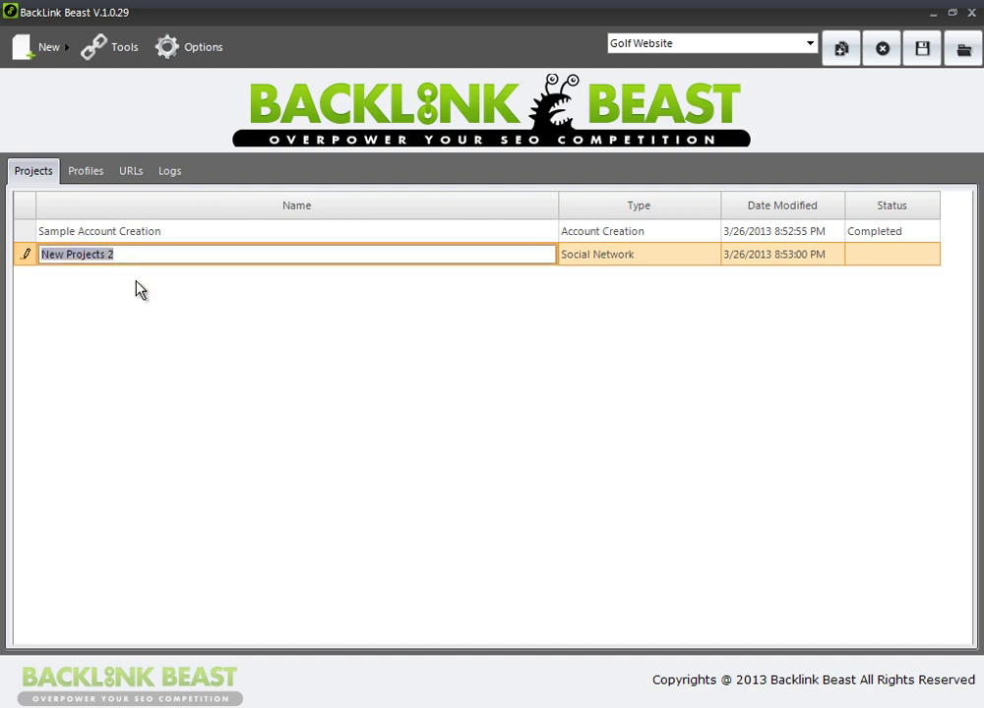
pyautogui.write('Social Ne')
pyautogui.write('twork S')
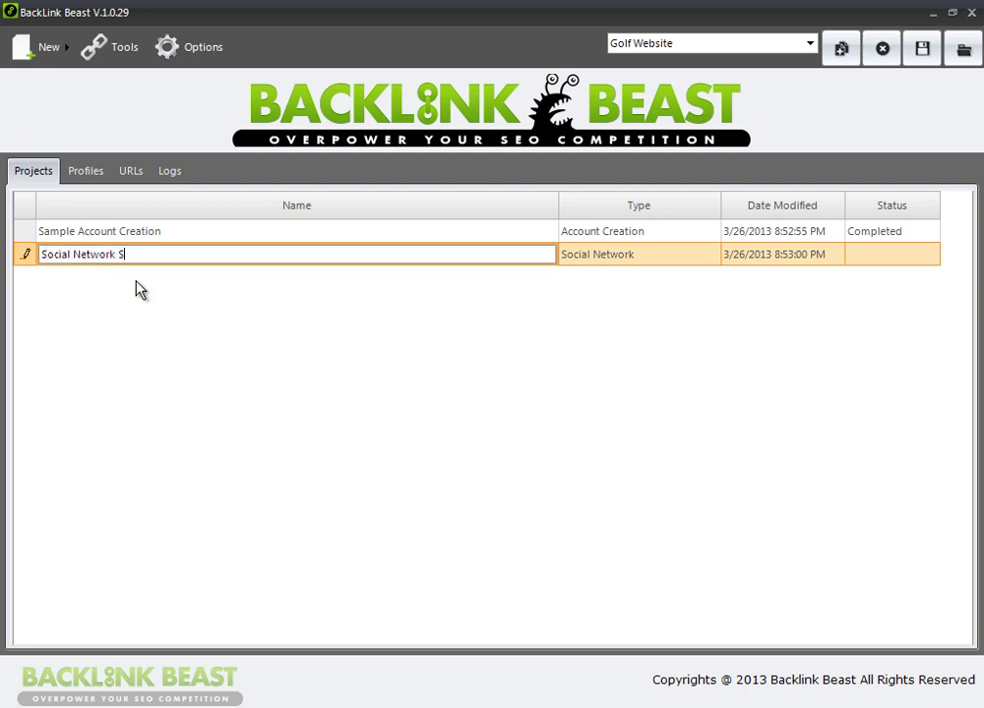
pyautogui.write('ubmission')
pyautogui.press('Return')
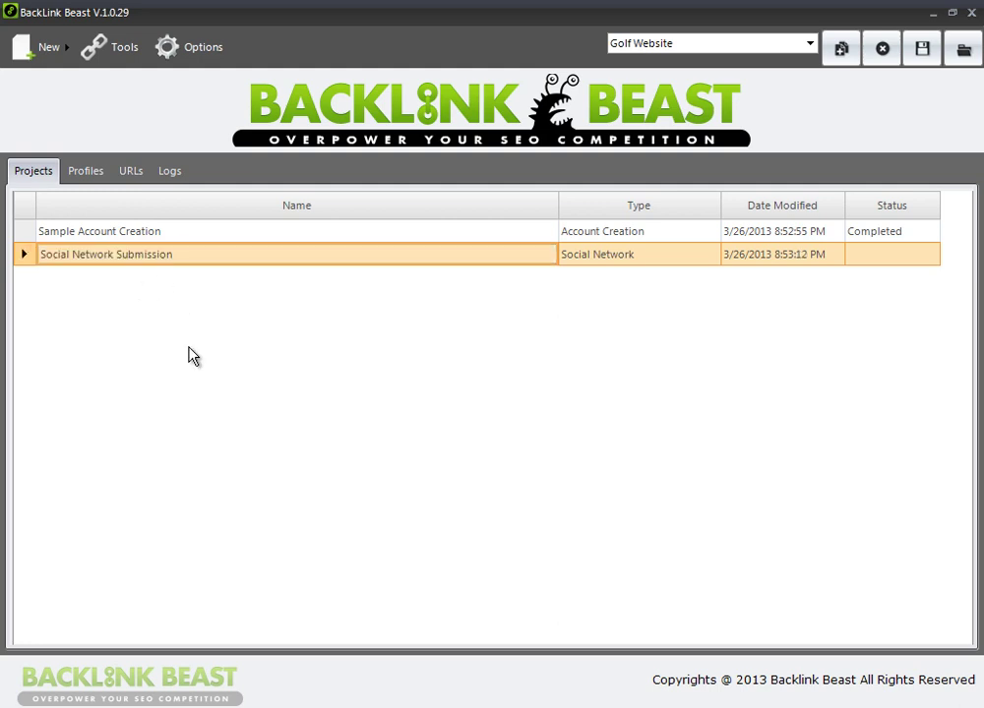
# Open Social Network Submission and leave ask-a-geek unticked since it has no account
pyautogui.doubleClick(59, 263)
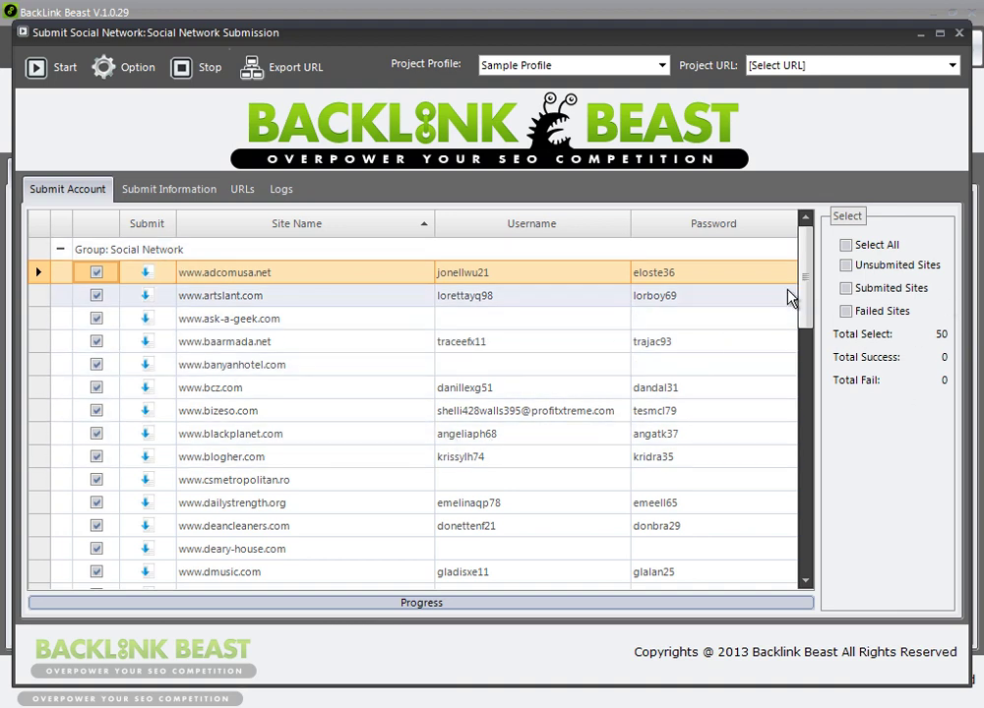
pyautogui.moveTo(807, 295); pyautogui.dragTo(809, 324)
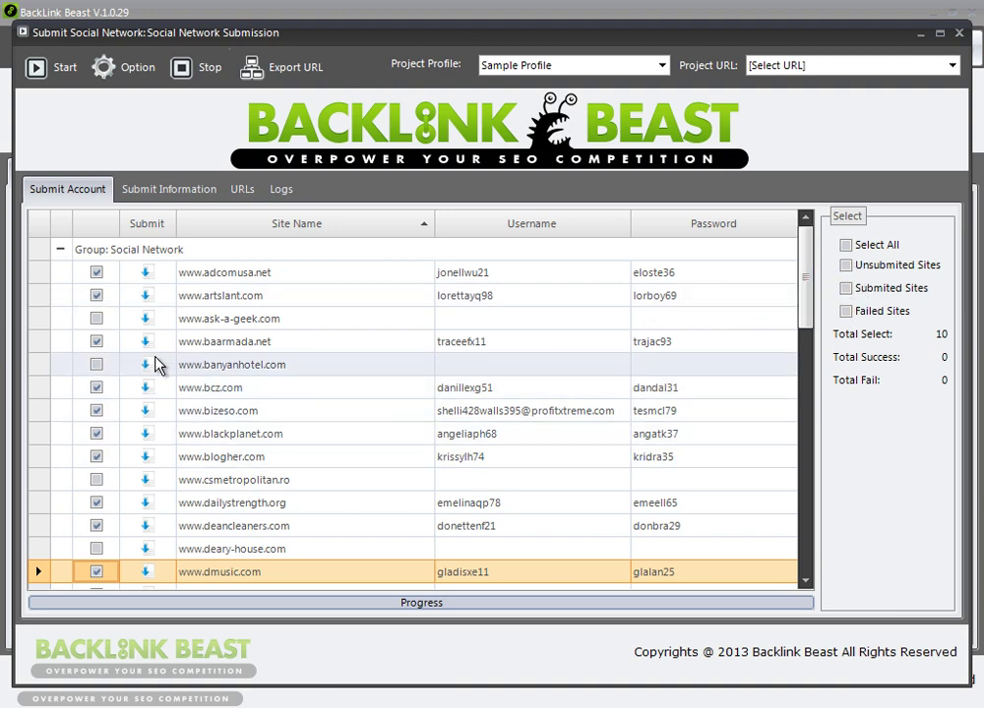
pyautogui.click(97, 318)
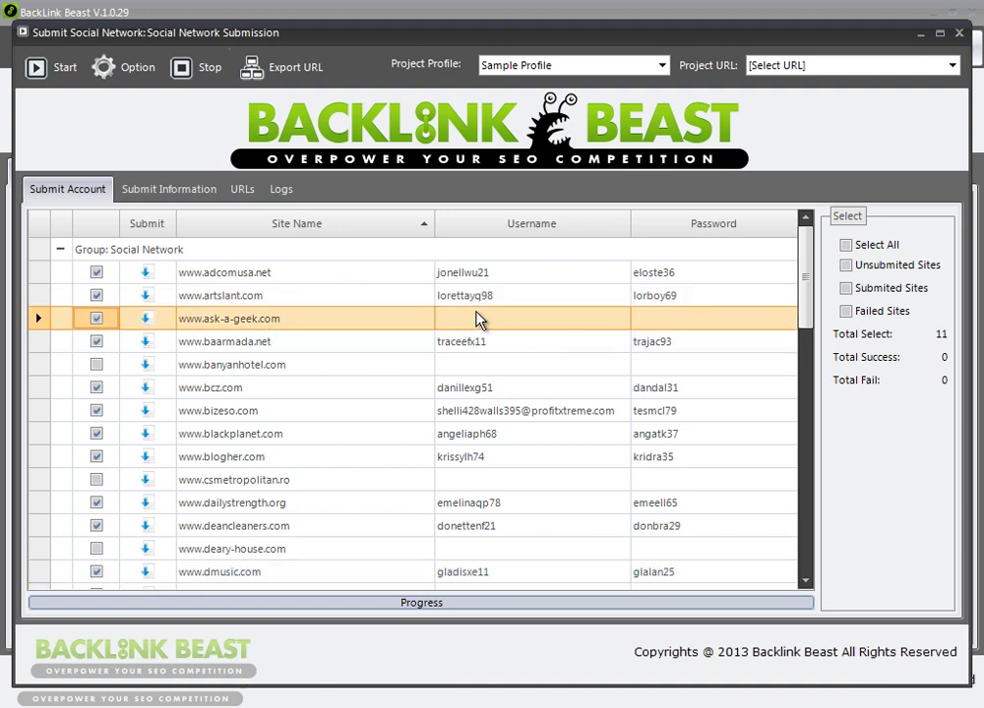
pyautogui.click(97, 319)
# Search EzineArticles for 'golf' and open the 'Leading 5 Golf Gifts For Men' article
pyautogui.click(179, 195)
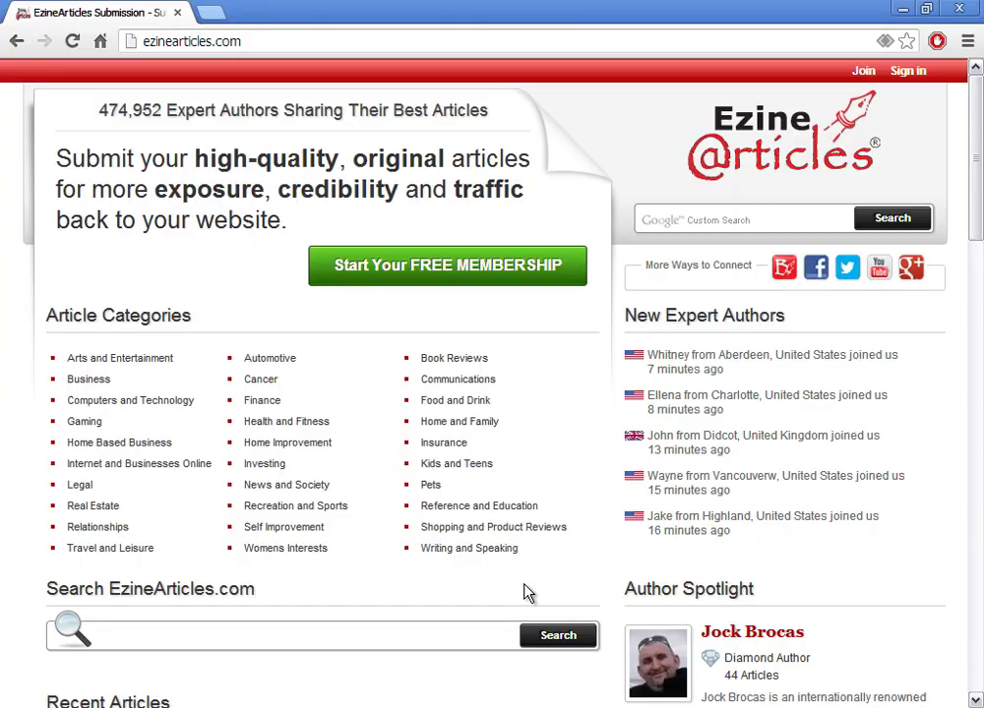
pyautogui.click(721, 220)
pyautogui.write('golf')
pyautogui.press('Return')
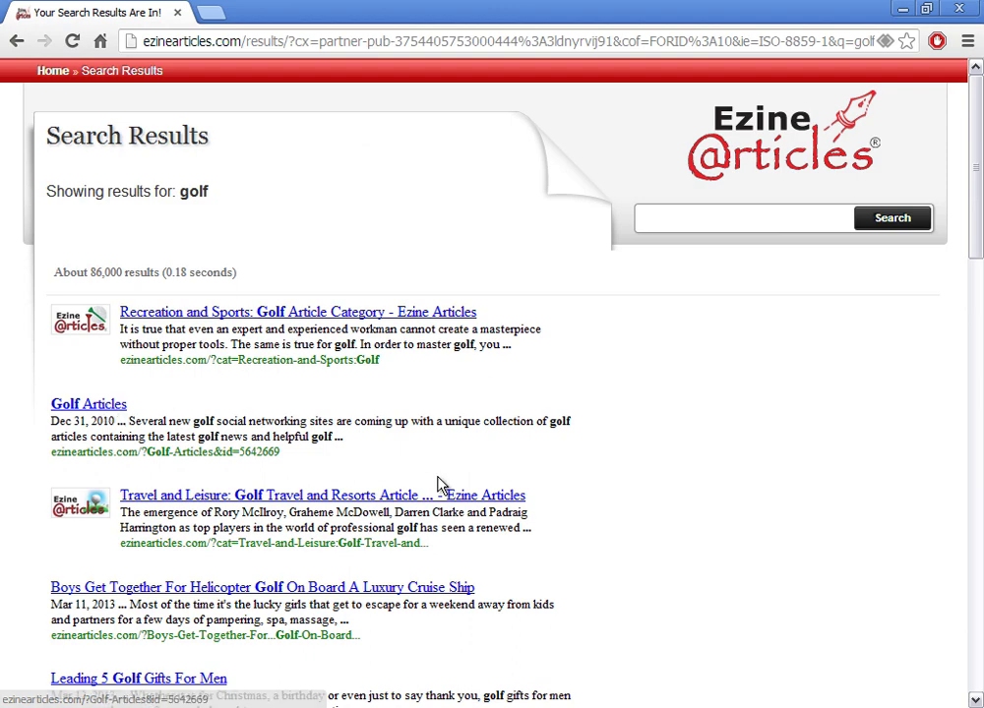
pyautogui.scroll(-1, 231, 600)
pyautogui.click(136, 583)
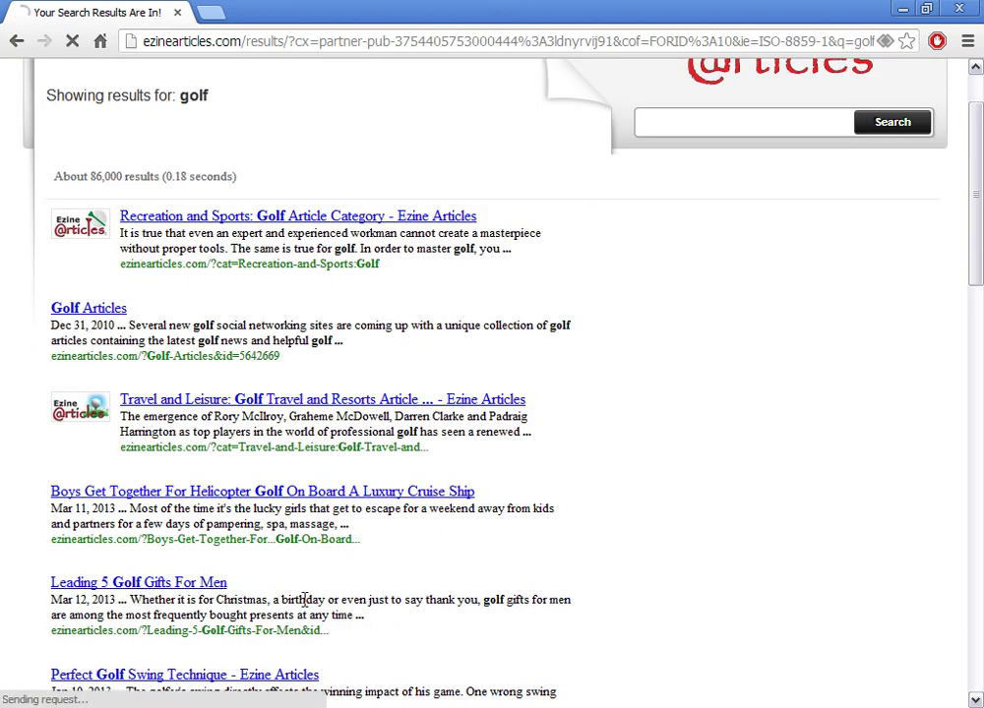
# Copy the article text into Notepad and select it all
pyautogui.scroll(-3, 294, 405)
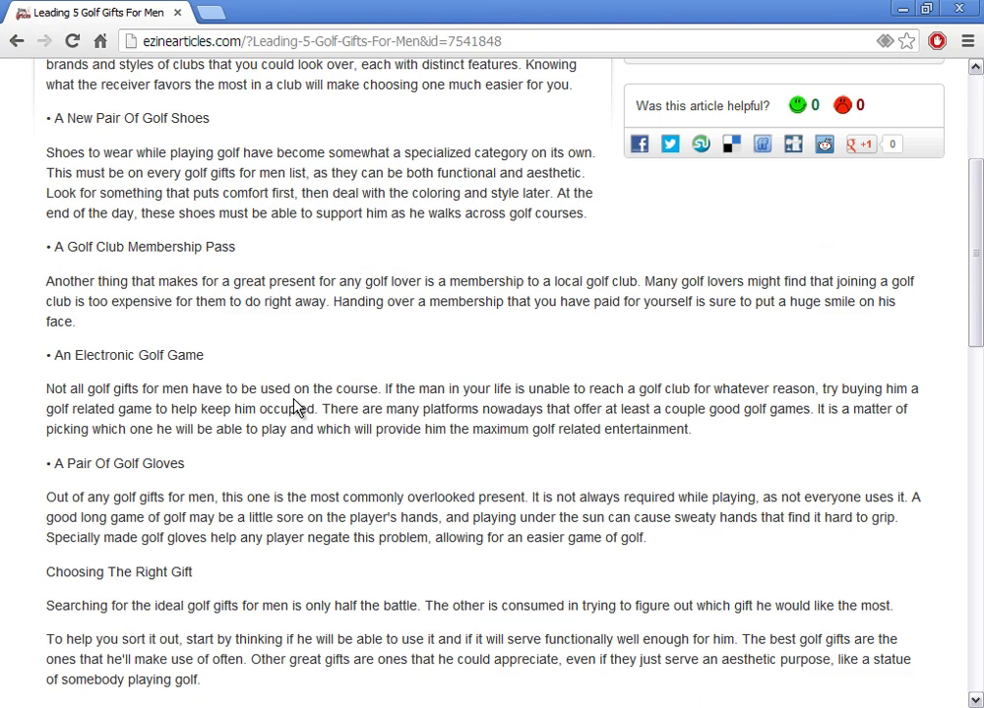
pyautogui.scroll(3, 197, 324)
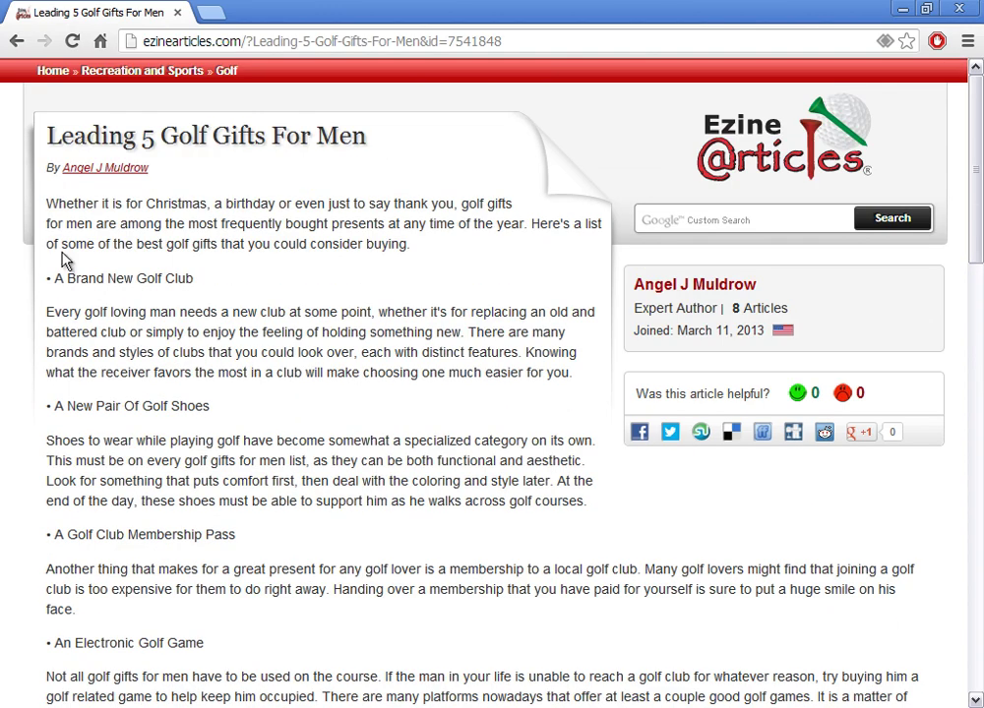
pyautogui.moveTo(101, 214); pyautogui.dragTo(442, 421)
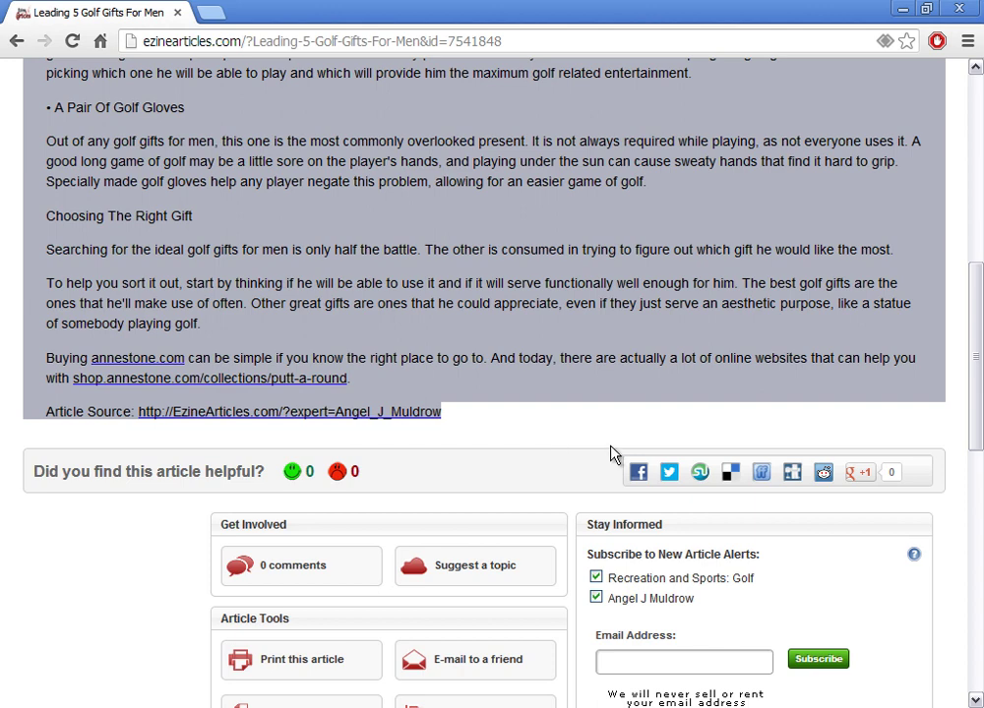
pyautogui.press('super')
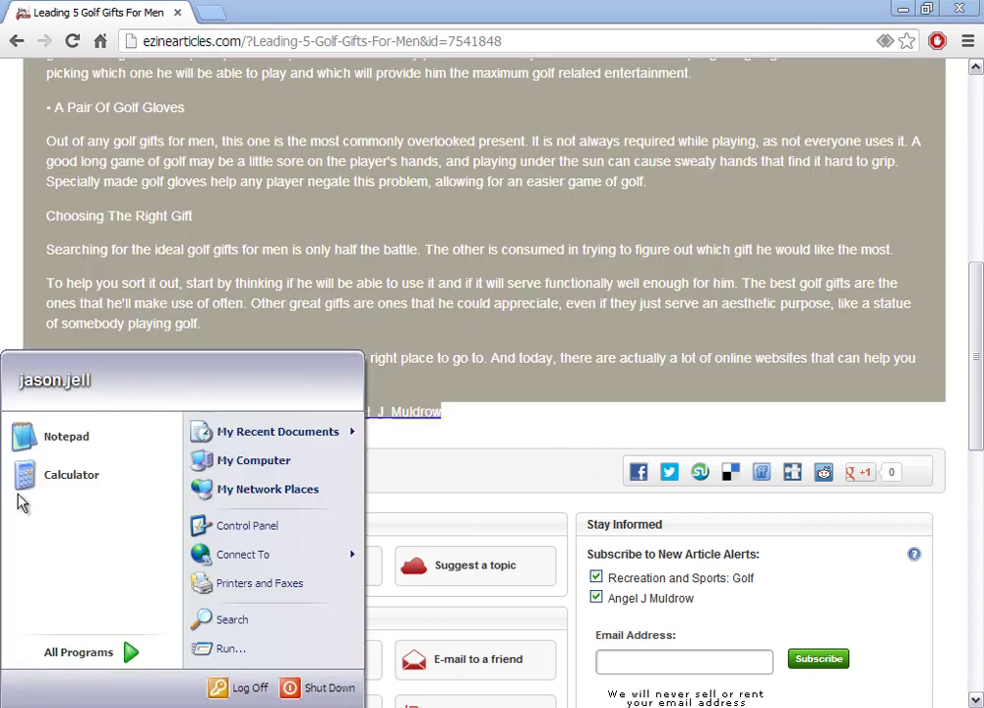
pyautogui.click(69, 442)
pyautogui.hotkey('ctrl', 'v')
pyautogui.hotkey('ctrl', 'a')
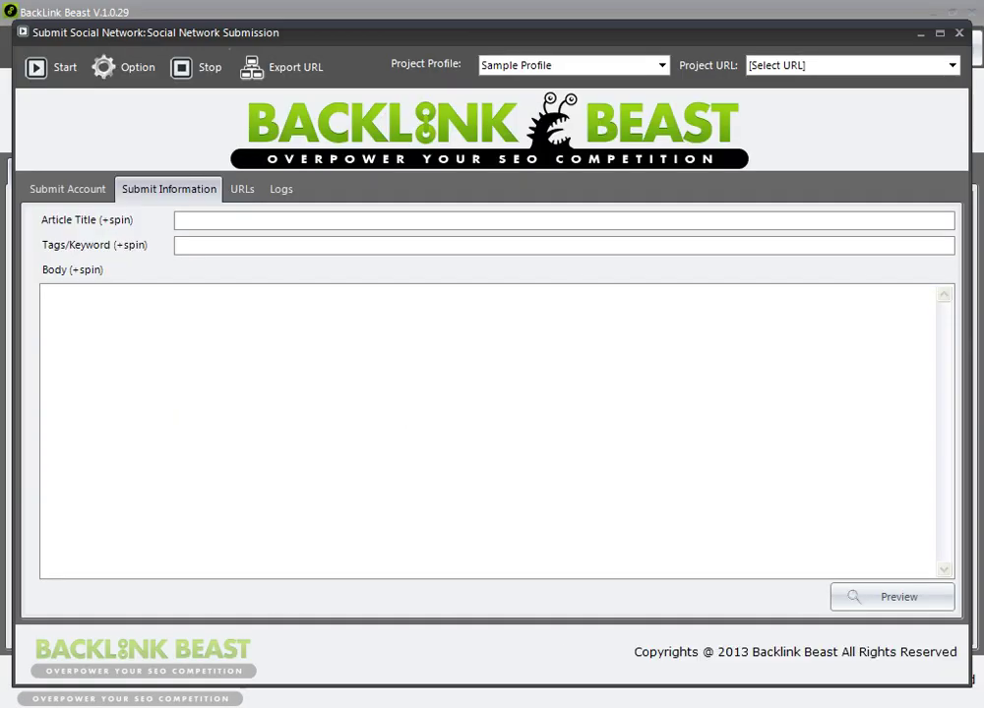
# Paste the article body and title, and enter tags 'golf gifts, mens golf gifts, male golf gifts'
pyautogui.click(228, 309)
pyautogui.hotkey('ctrl', 'v')
pyautogui.scroll(5, 289, 509)
pyautogui.scroll(3, 289, 509)
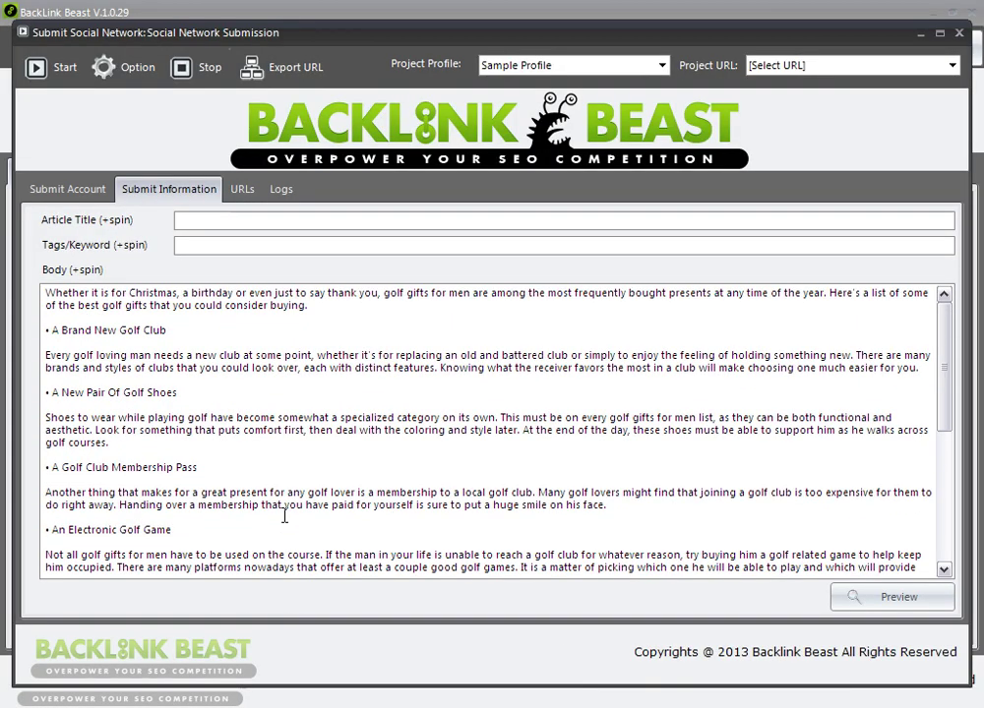
pyautogui.click(239, 218)
pyautogui.write('Leading Golf Gifts for Men')
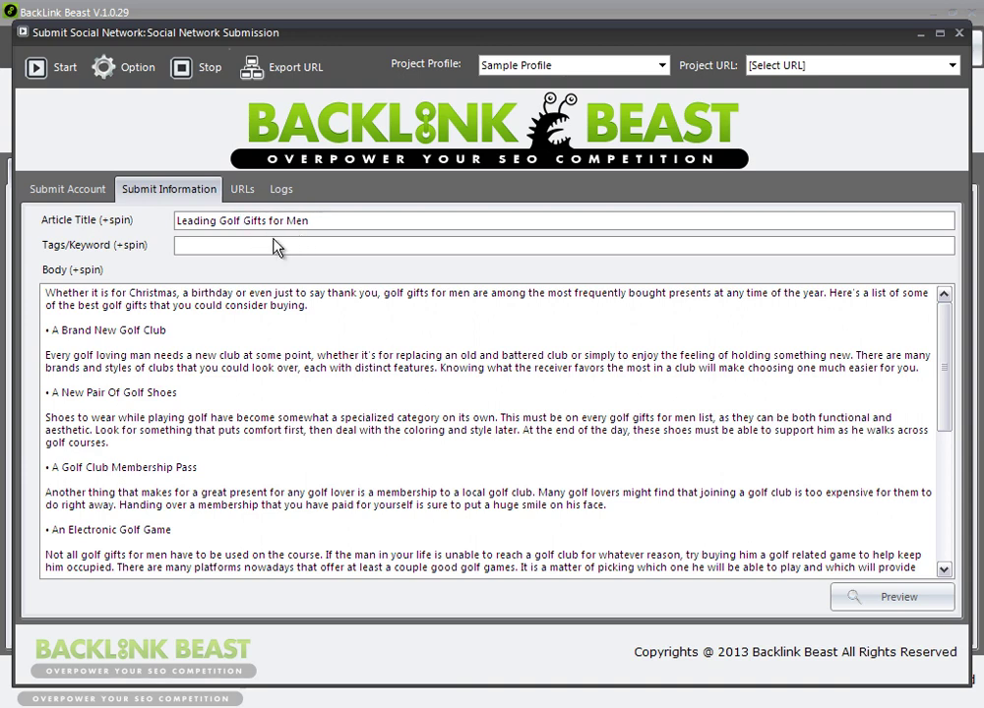
pyautogui.click(275, 248)
pyautogui.write('golf gifts, mens golf gifts, male golf gifts')
# Remove the extra blank line between sources and insert '{' before Golf in the title
pyautogui.scroll(-10, 492, 433)
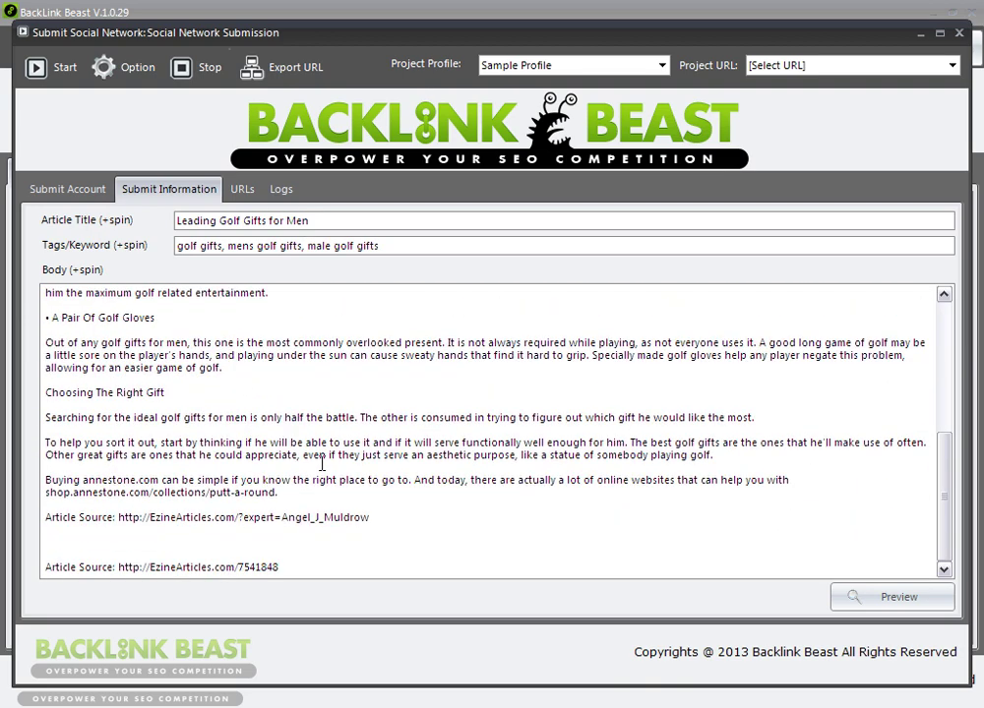
pyautogui.click(254, 540)
pyautogui.press('Delete')
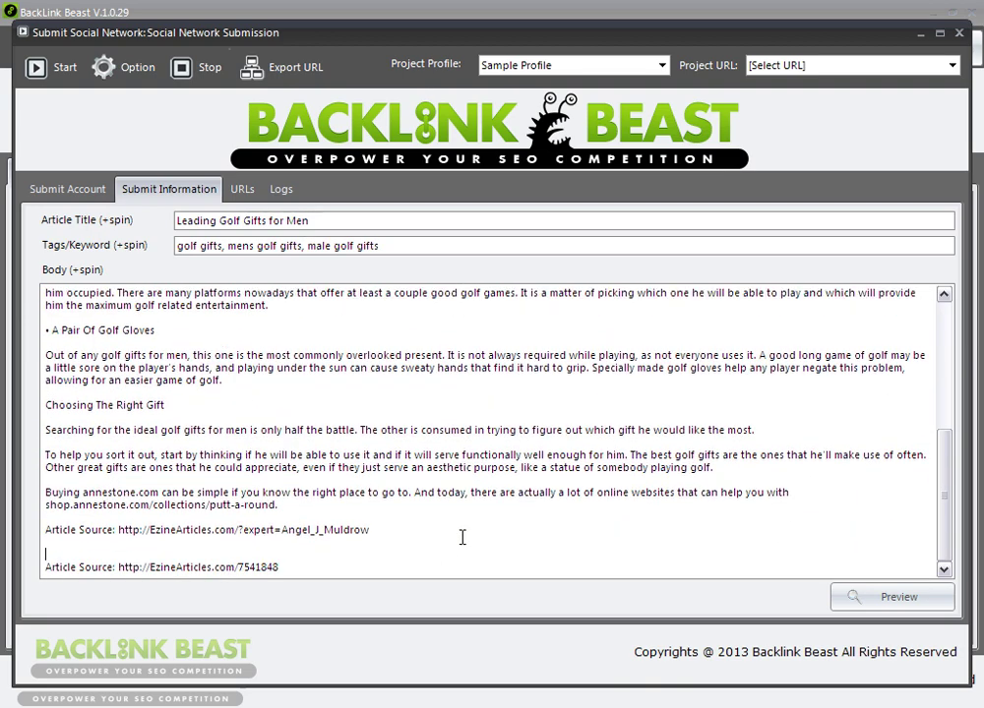
pyautogui.scroll(10, 451, 542)
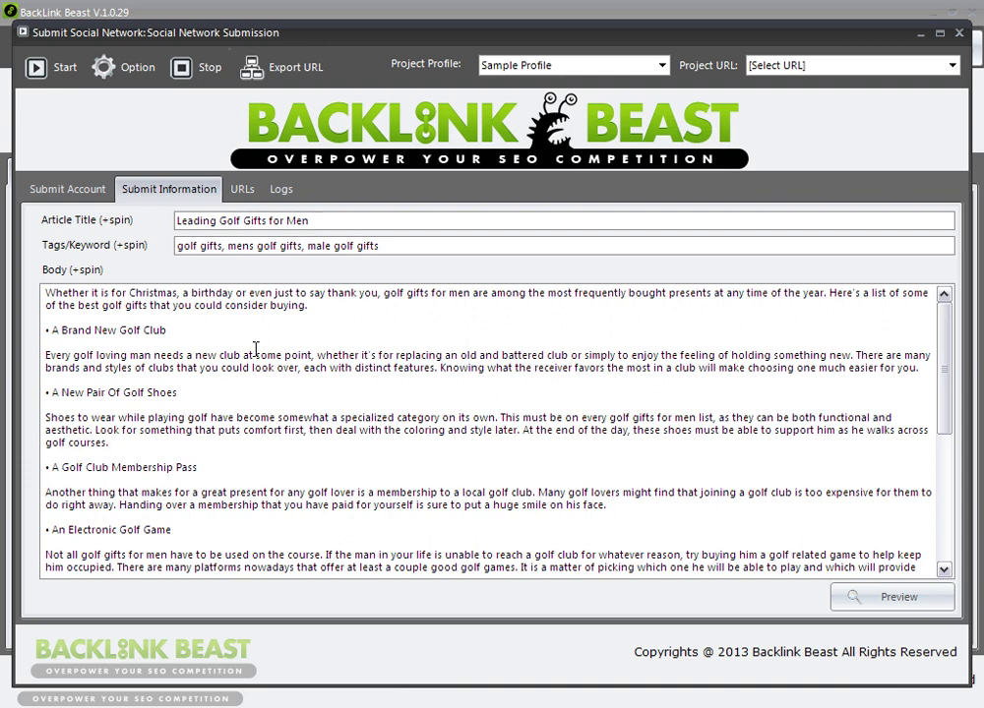
pyautogui.click(220, 220)
pyautogui.write('{')
pyautogui.press('Right')
pyautogui.press('Right')
pyautogui.press('Right')
pyautogui.press('Right')
pyautogui.press('Right')
pyautogui.press('Right')
pyautogui.press('Right')
# Complete the title spintax as 'Leading {Golf Gifts|Golf Items|Golf Toys} for Men'
pyautogui.write('|')
pyautogui.press('Delete')
pyautogui.write('|')
pyautogui.press('Delete')
pyautogui.write('Golf Items')
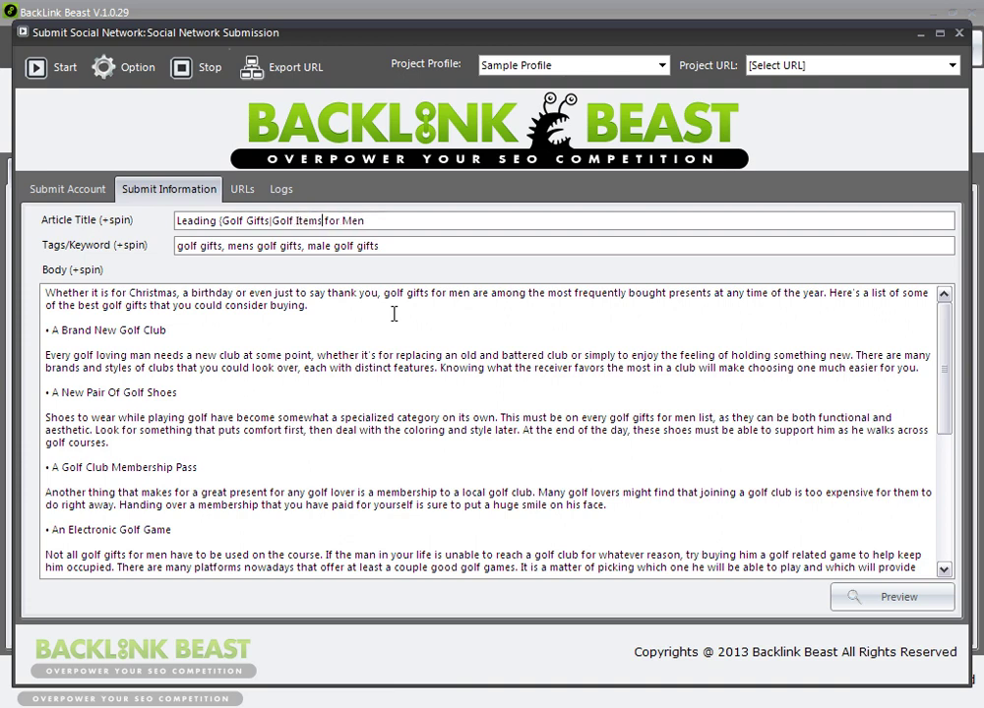
pyautogui.write('}')
pyautogui.write('GFo')
pyautogui.press('BackSpace')
pyautogui.press('BackSpace')
pyautogui.write('olf Toys}')
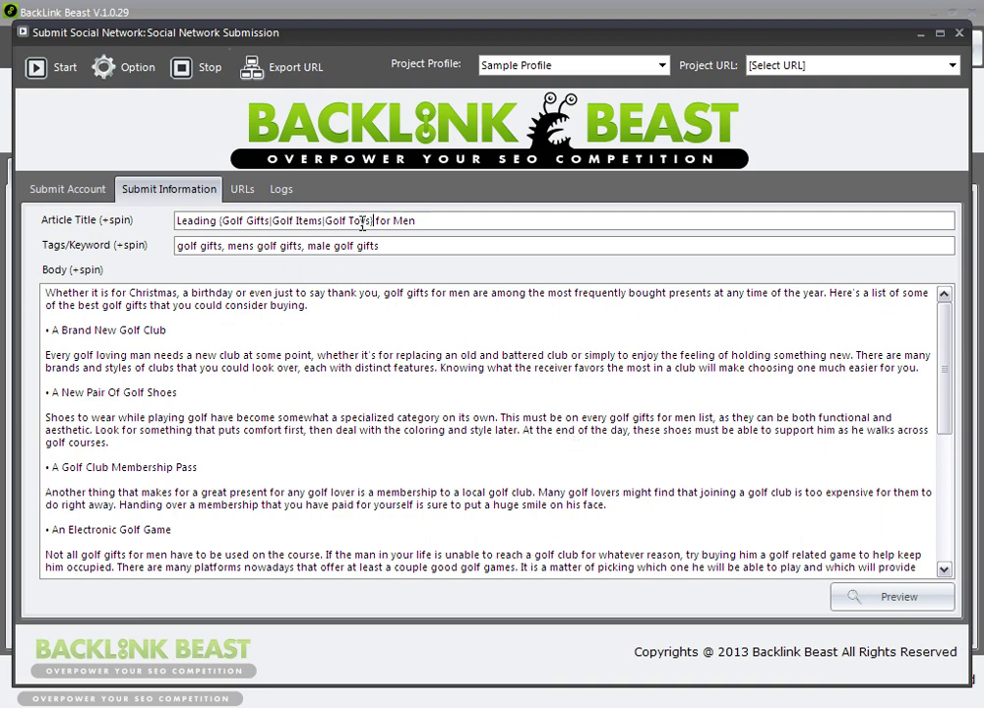
# Preview the spun article three times to check the title variants
pyautogui.click(899, 600)
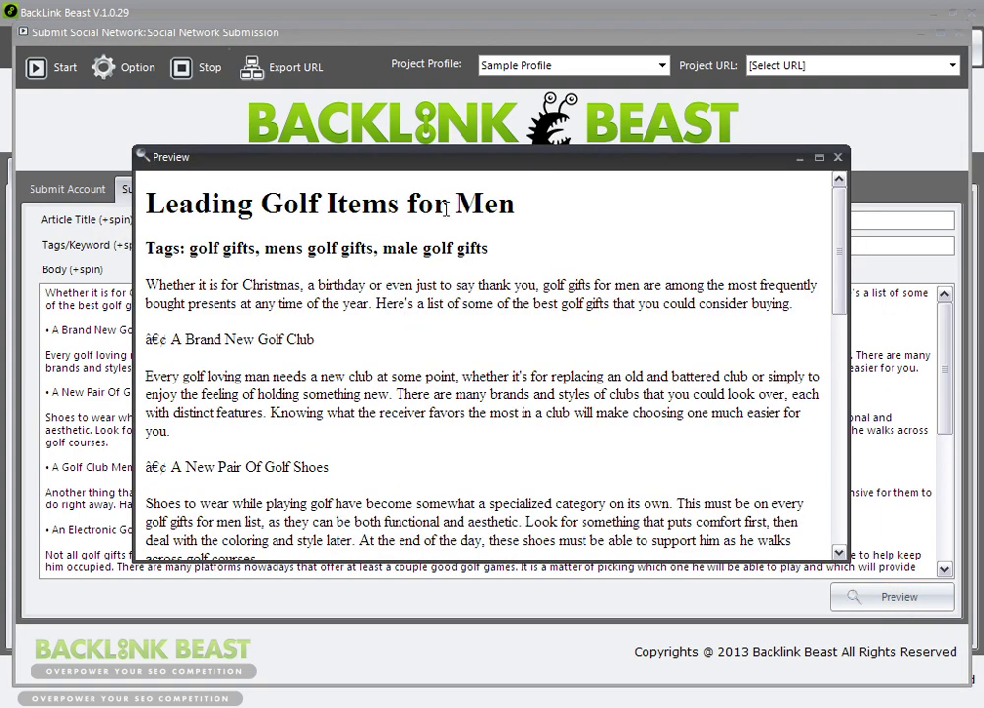
pyautogui.click(837, 158)
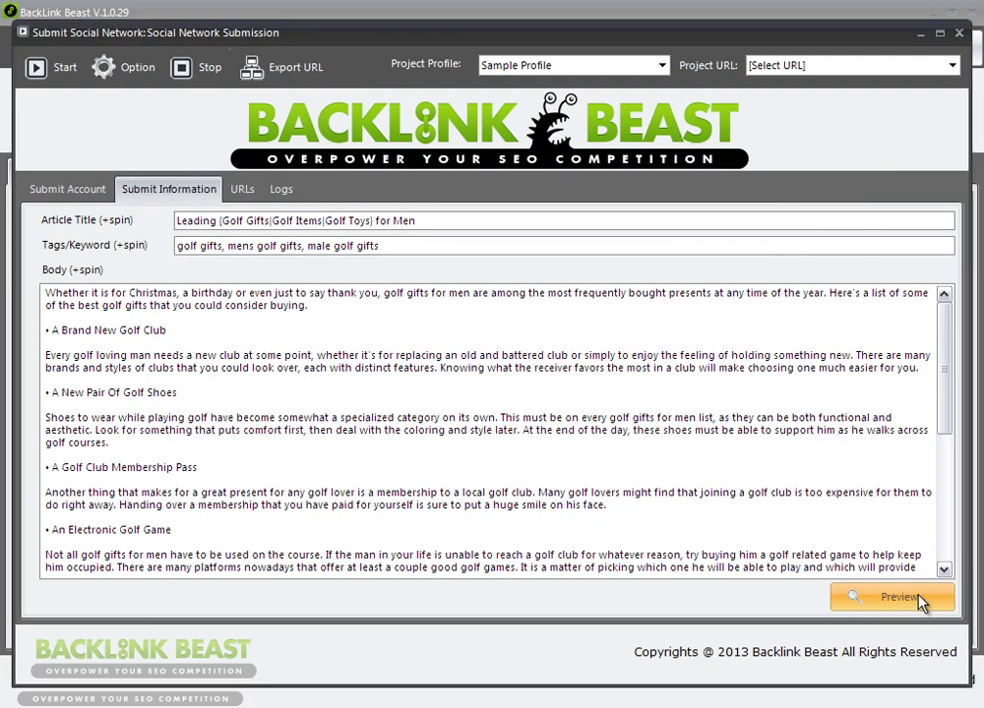
pyautogui.click(915, 597)
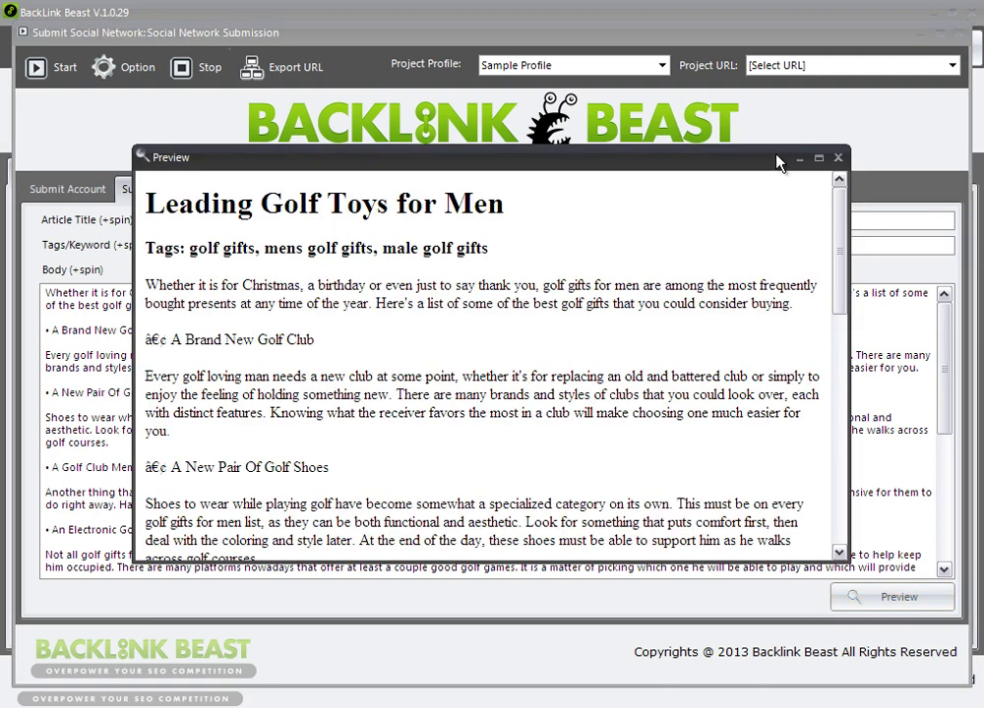
pyautogui.click(837, 157)
pyautogui.click(909, 598)
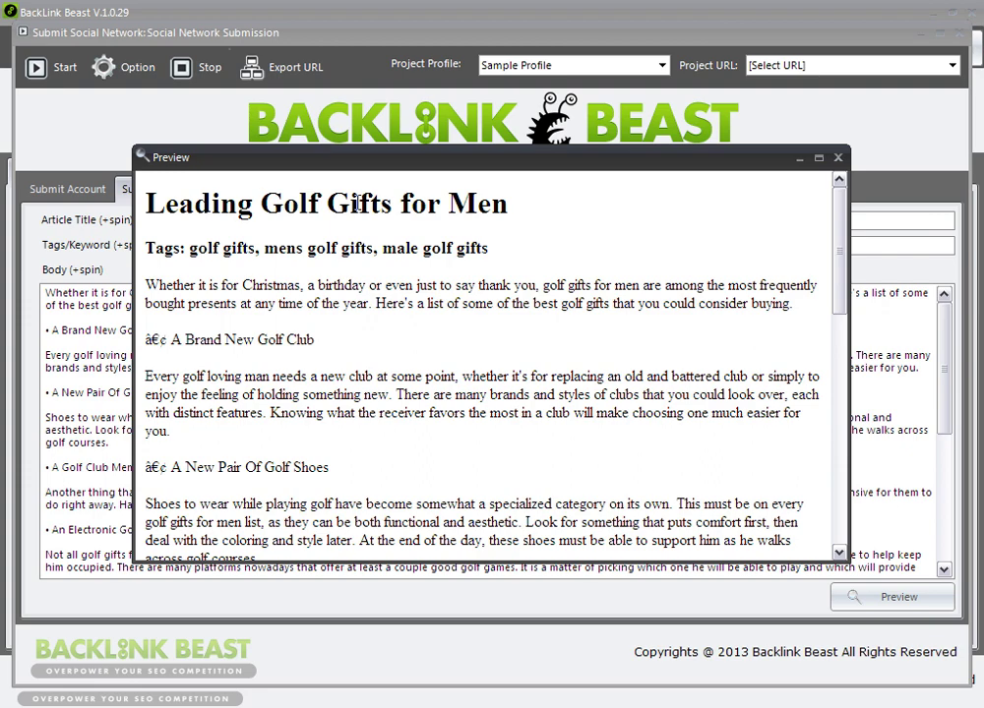
pyautogui.click(839, 157)
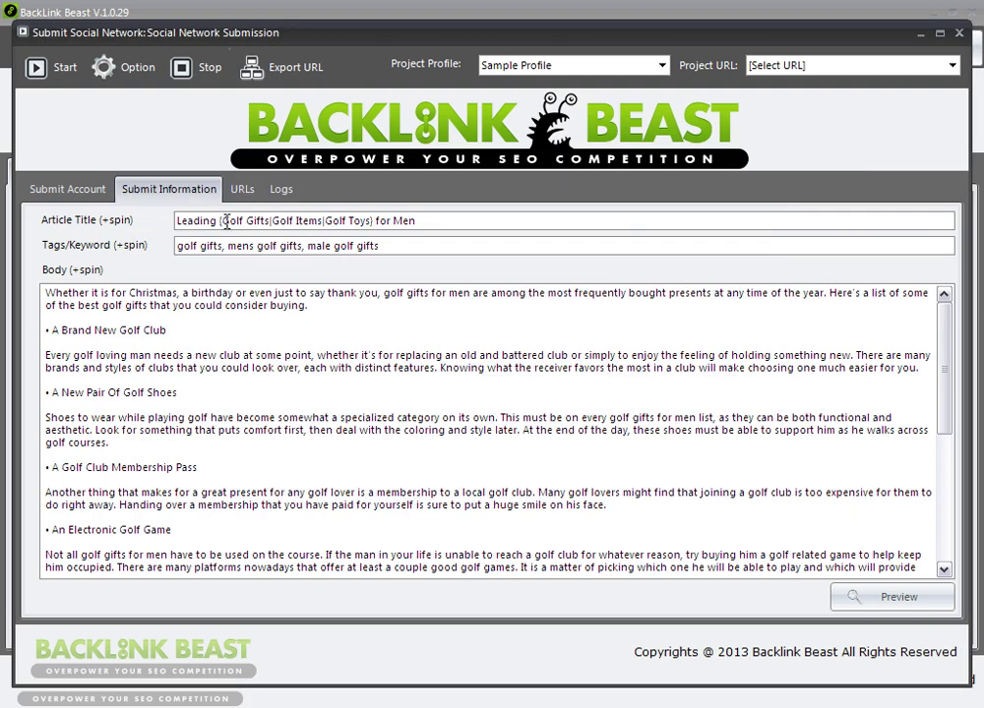
pyautogui.moveTo(223, 220); pyautogui.dragTo(374, 221)
# Replace the middle tag's 'golf gifts' with {Golf Gifts|Golf Items|Golf Toys} and preview twice
pyautogui.click(383, 400)
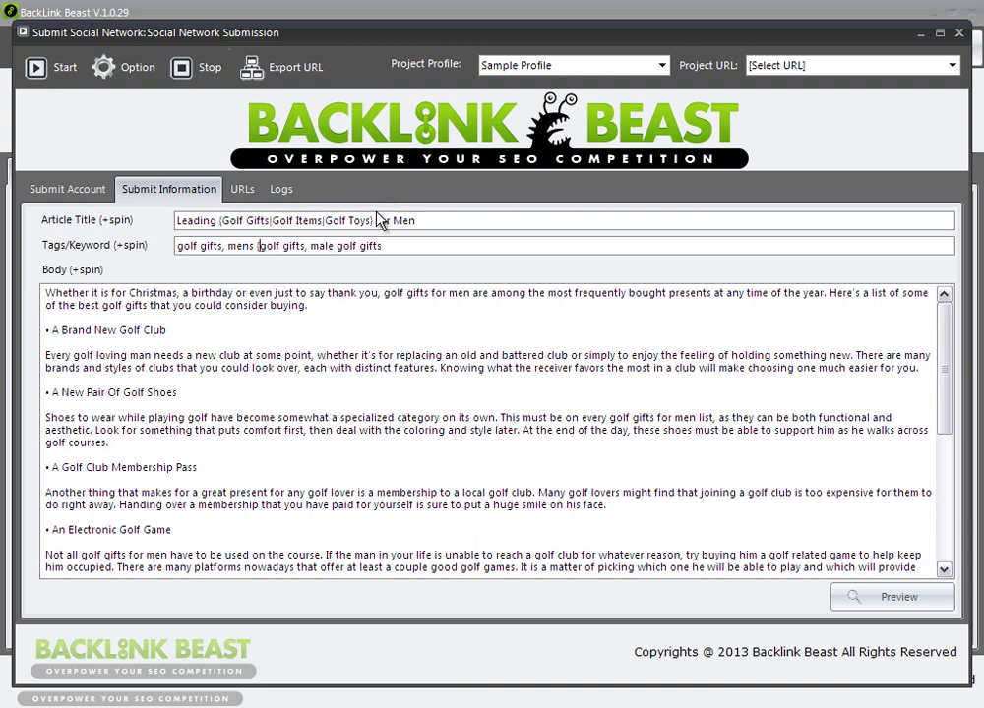
pyautogui.moveTo(373, 221); pyautogui.dragTo(298, 254)
pyautogui.write('{Golf Gifts|Golf Items|Golf Toys}')
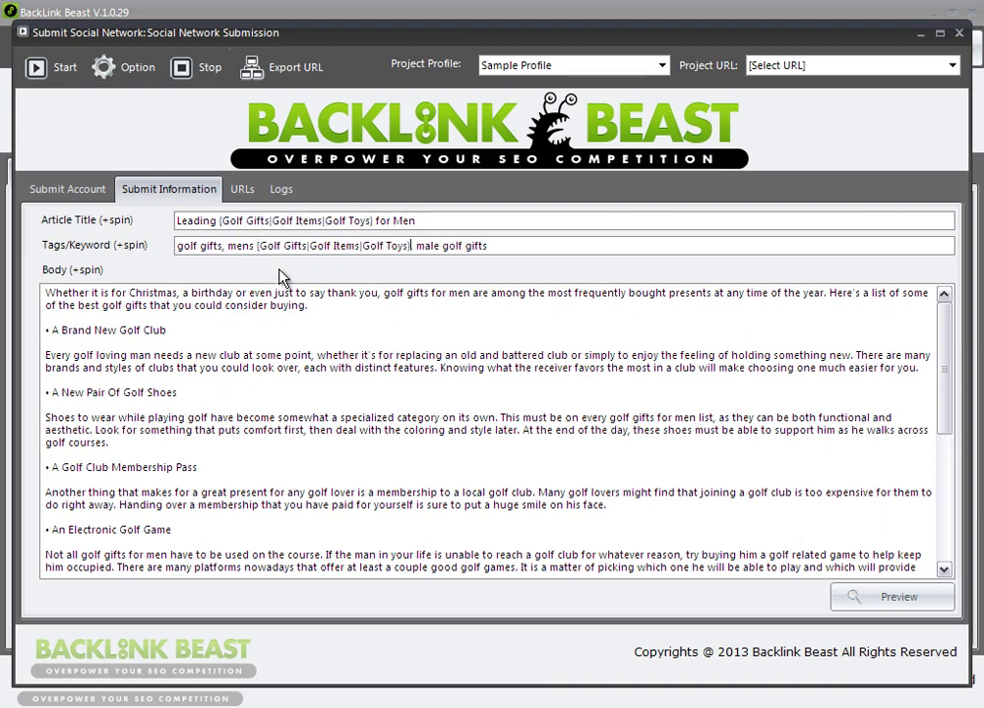
pyautogui.click(899, 600)
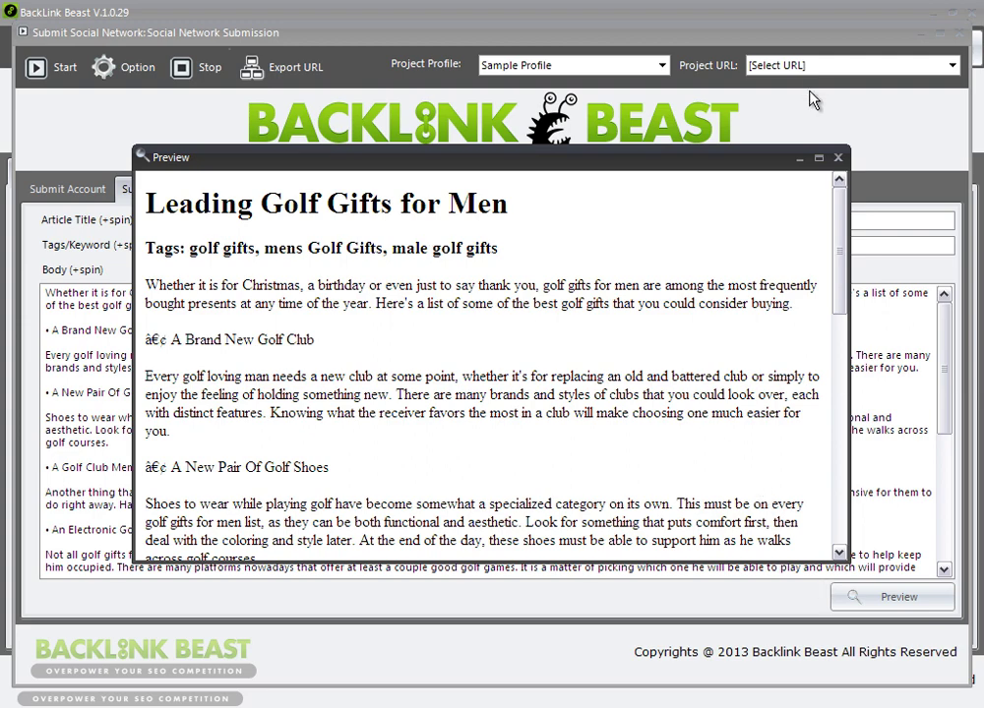
pyautogui.click(837, 157)
pyautogui.click(910, 600)
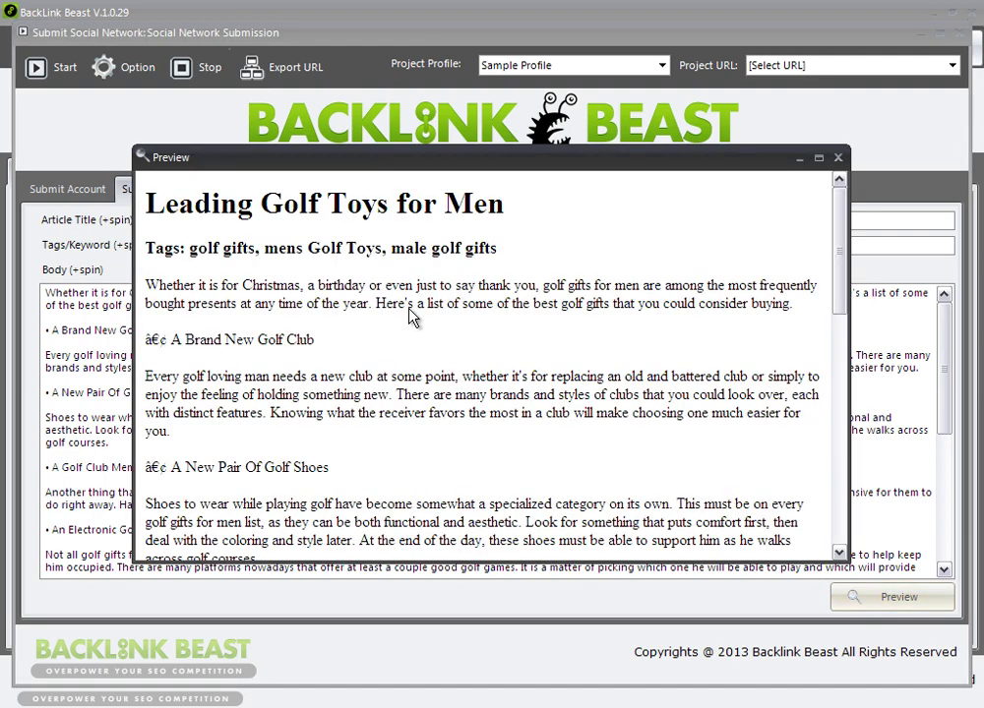
pyautogui.click(837, 157)
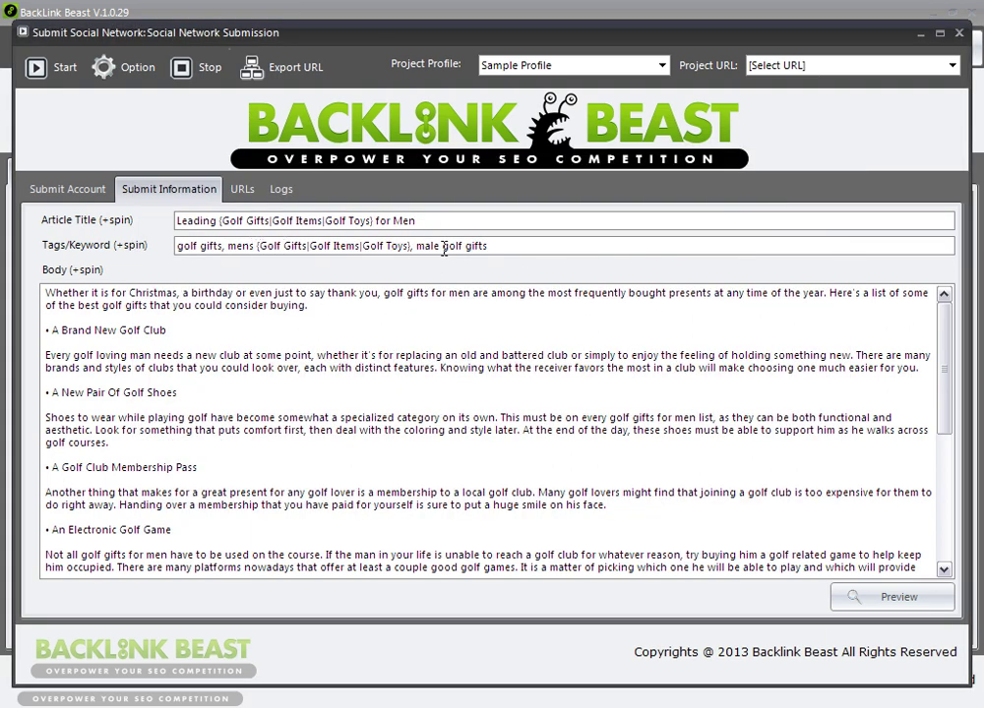
pyautogui.click(359, 328)
# Make the first body bullet spin {Golf Club|5 iron|pitching widge} and verify in two previews
pyautogui.hotkey('ctrl', 'Left')
pyautogui.hotkey('ctrl', 'Left')
pyautogui.write('5 iro')
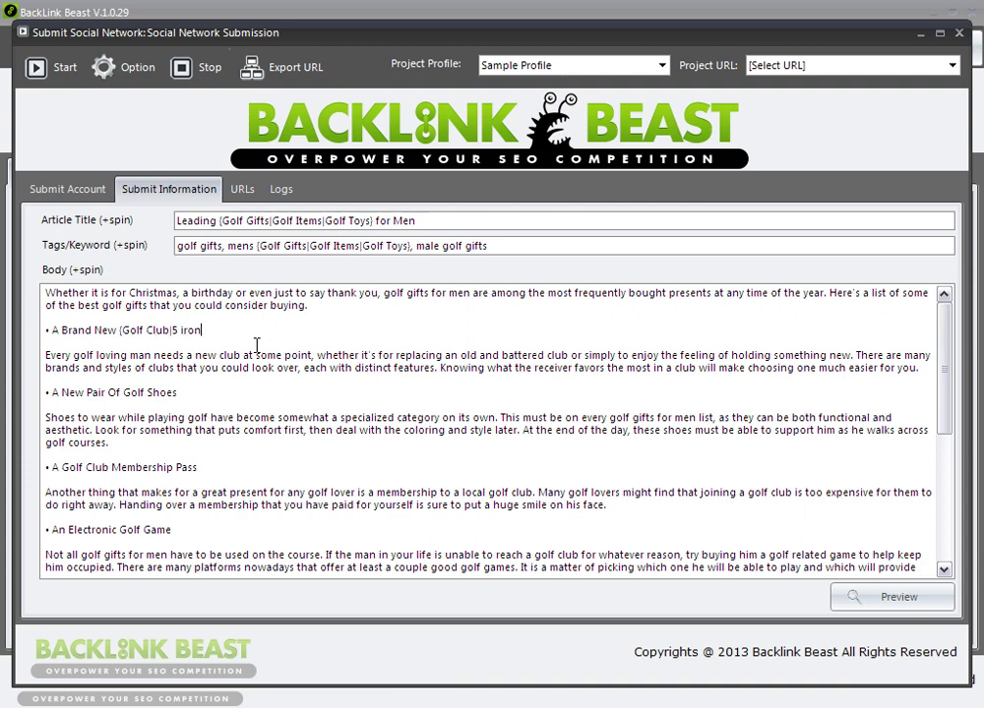
pyautogui.write('n|pitching widge}')
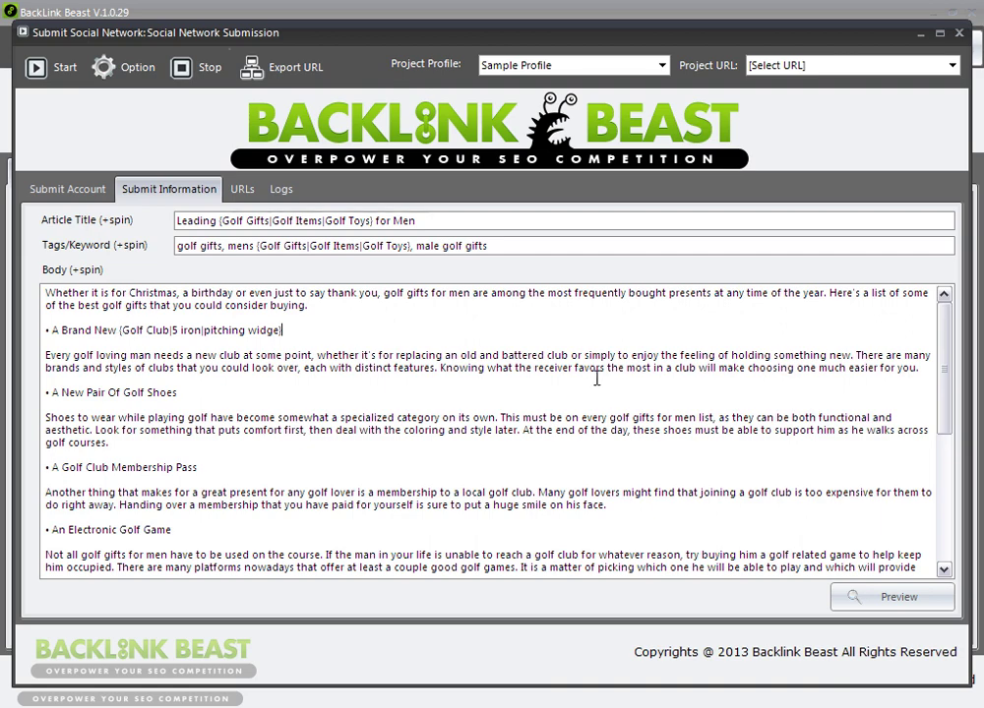
pyautogui.click(901, 607)
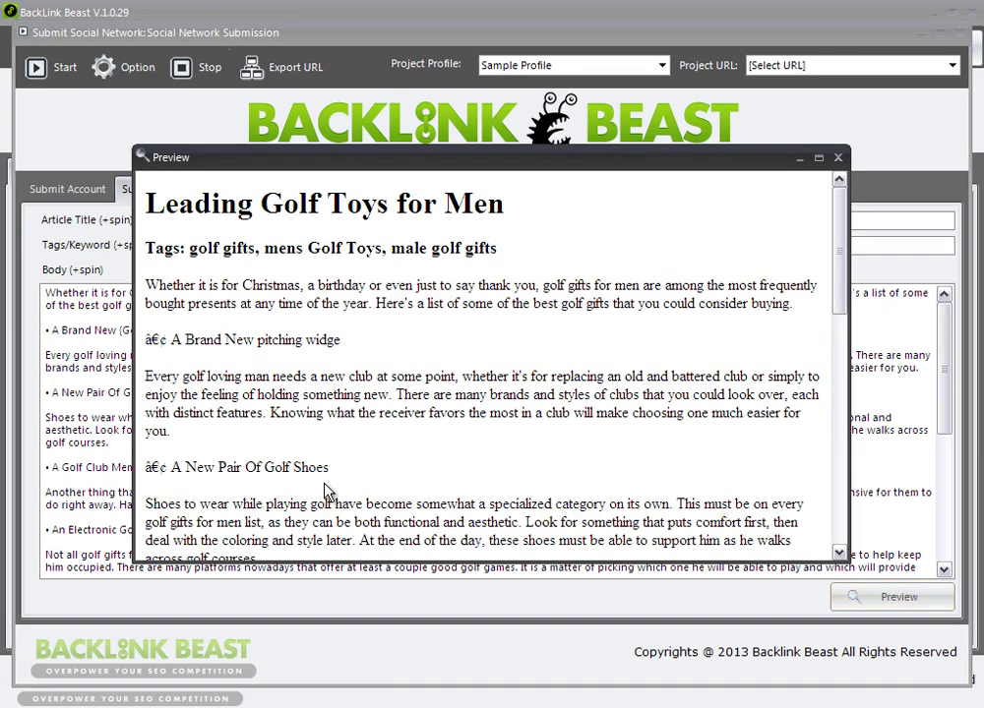
pyautogui.click(839, 159)
pyautogui.click(880, 595)
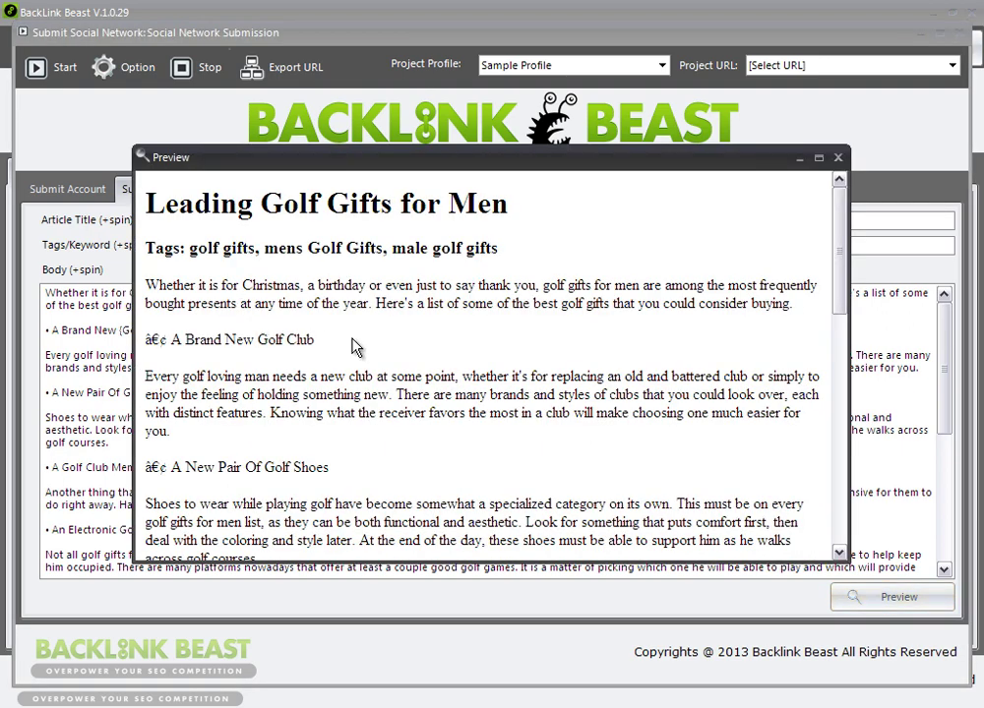
pyautogui.click(837, 157)
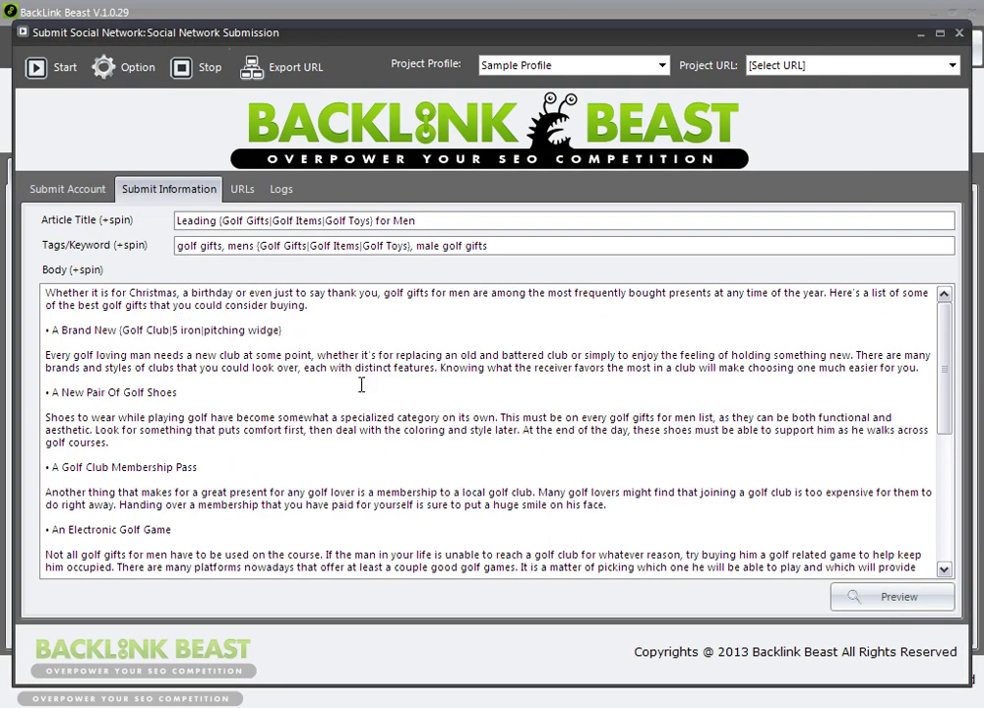
pyautogui.scroll(-10, 331, 393)
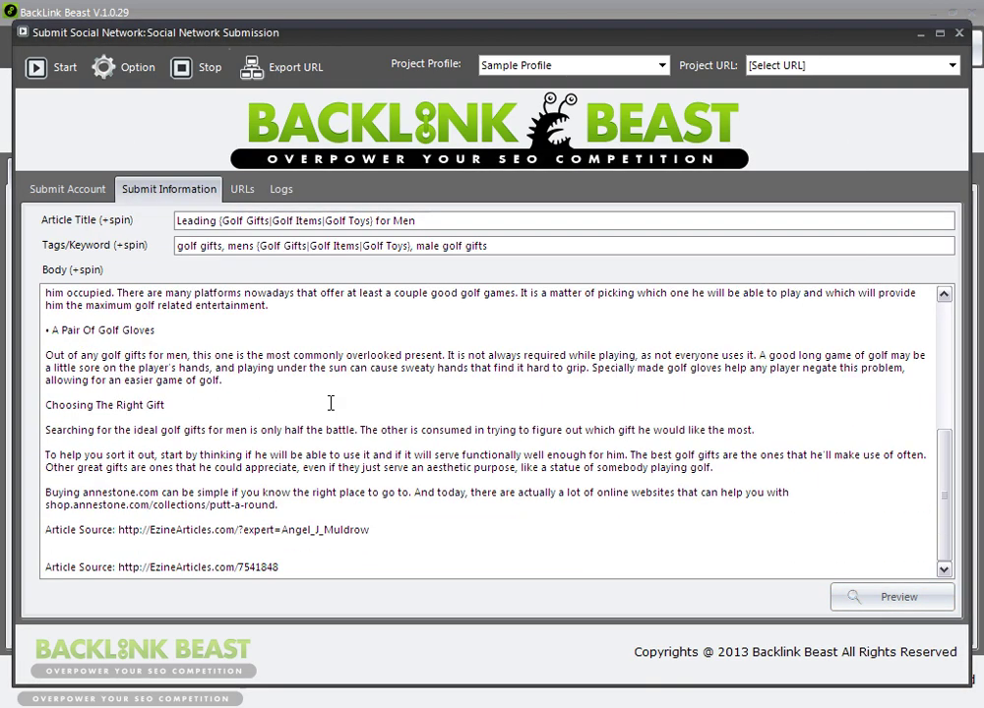
pyautogui.click(254, 553)
pyautogui.press('Delete')
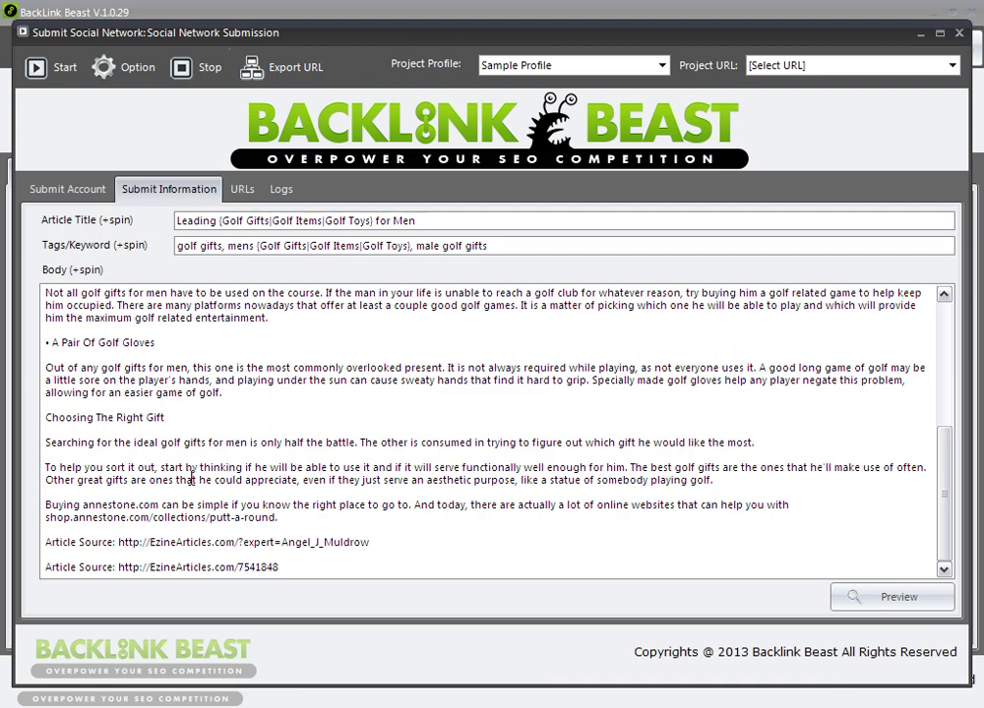
pyautogui.scroll(5, 192, 479)
pyautogui.scroll(-4, 191, 479)
pyautogui.scroll(2, 192, 479)
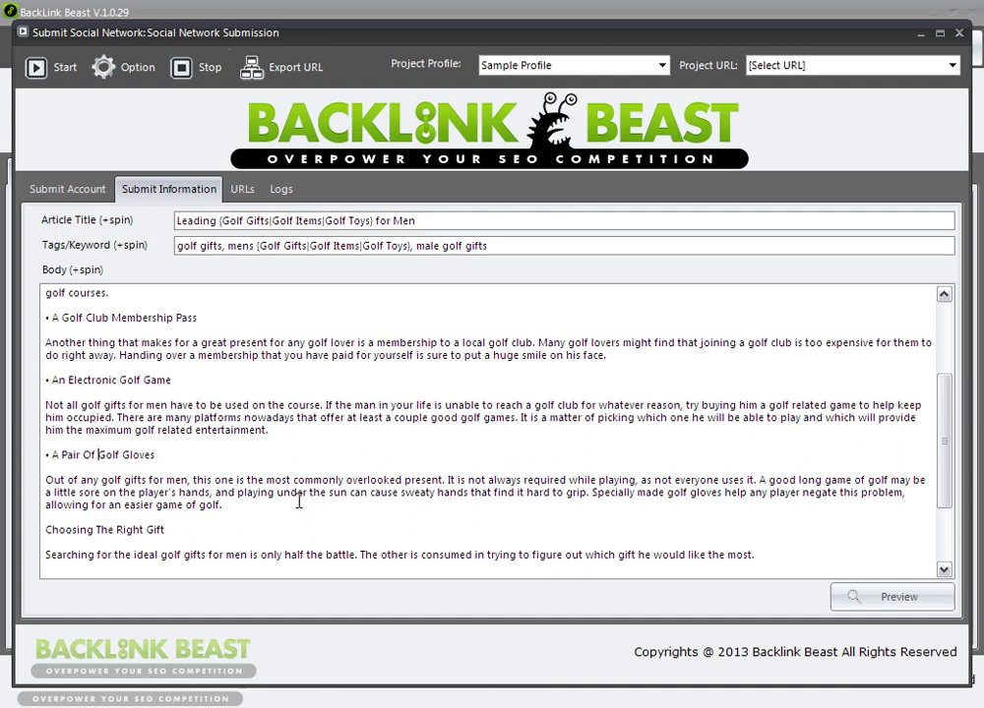
pyautogui.write('<')
pyautogui.write('a href')
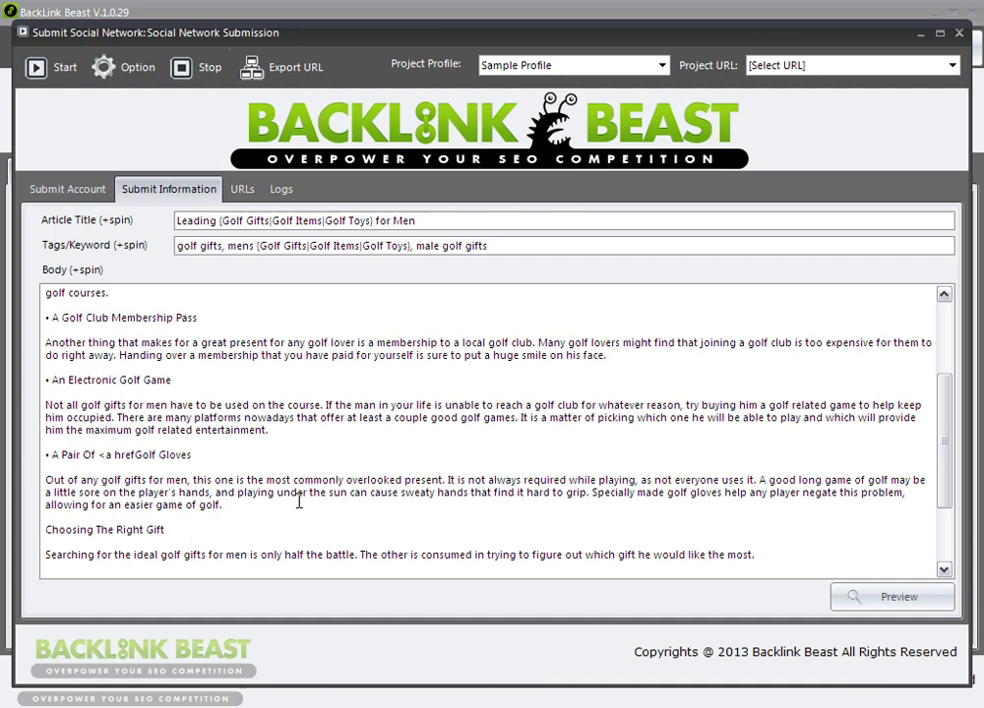
pyautogui.write('="http')
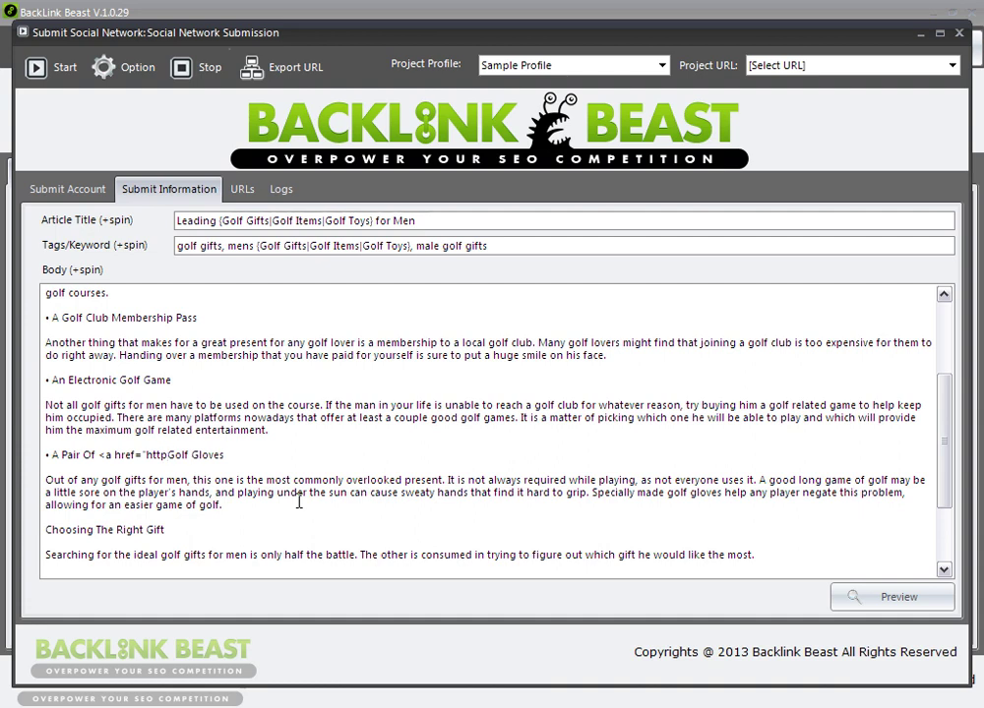
pyautogui.write('://')
pyautogui.write('www.')
pyautogui.write('golfsite')
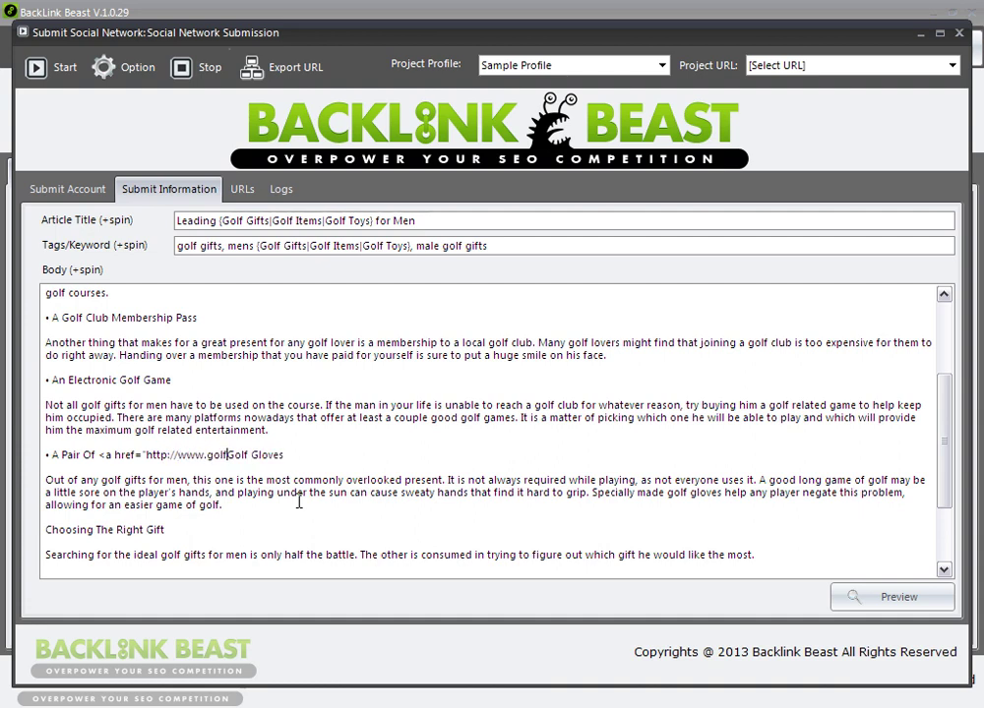
pyautogui.write('.com')
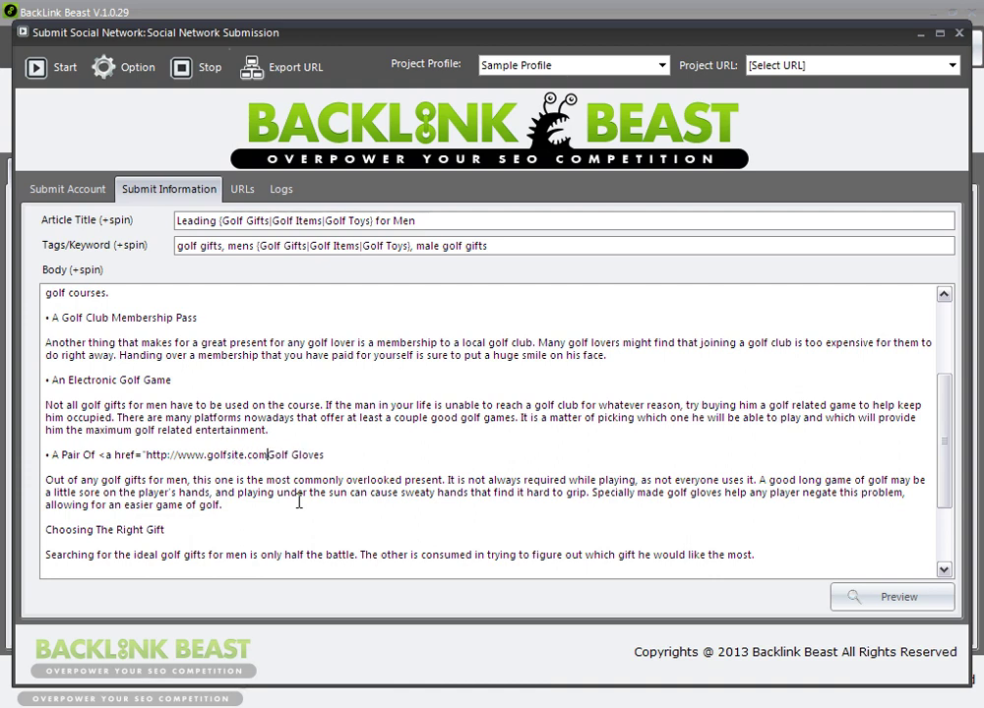
pyautogui.write('">')
# Select the completed Golf Gloves link and preview it to confirm it points to golfsite.com
pyautogui.moveTo(98, 454); pyautogui.dragTo(278, 454)
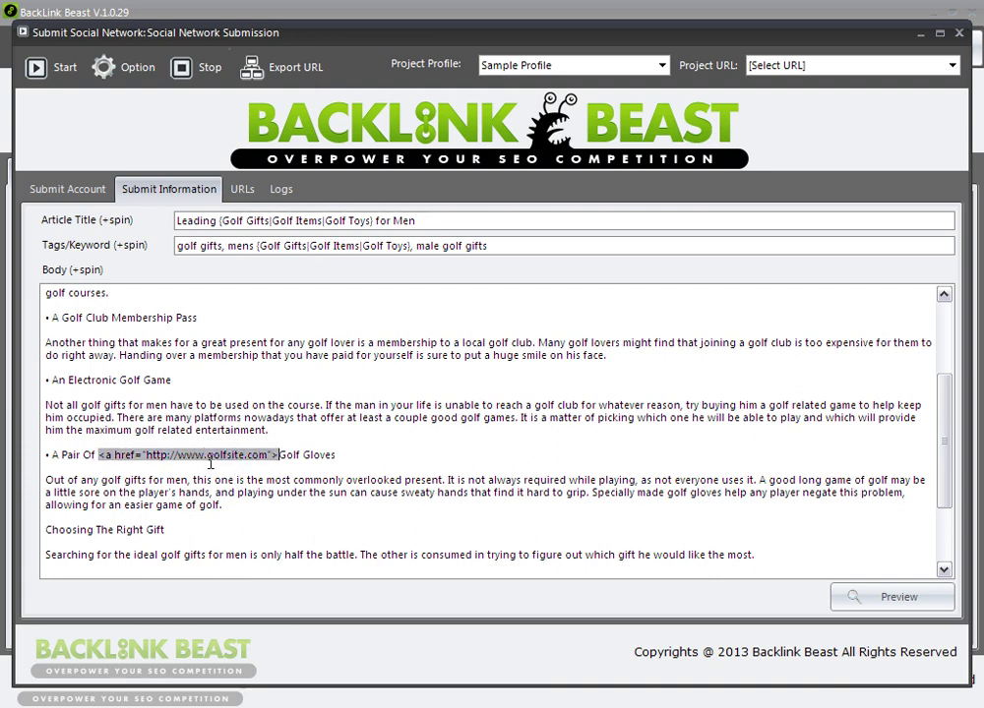
pyautogui.click(344, 455)
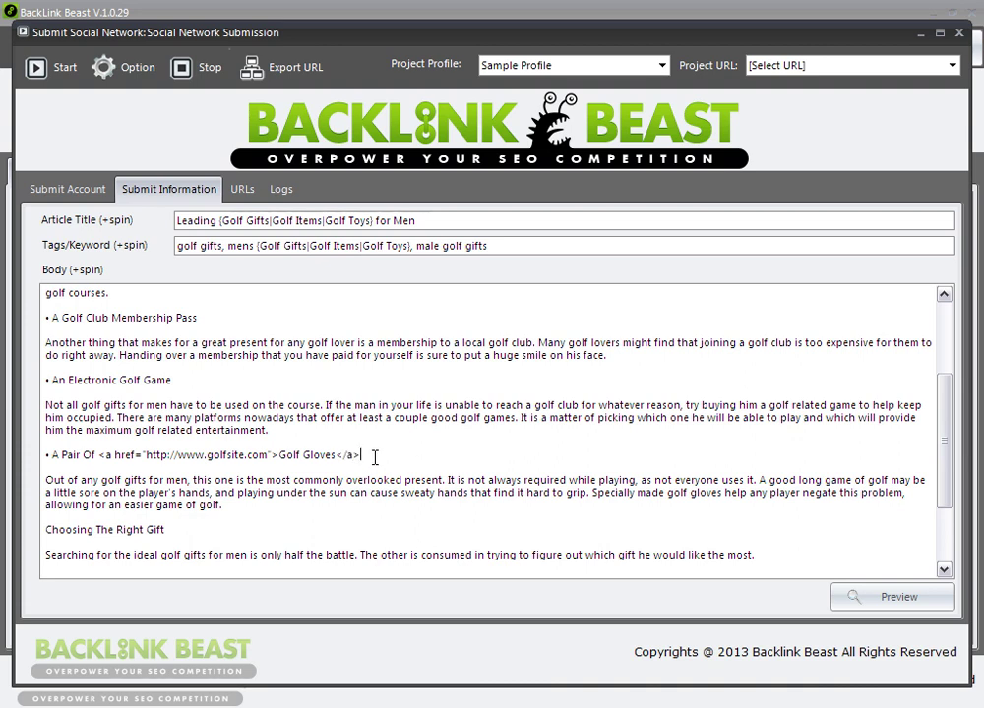
pyautogui.moveTo(376, 456); pyautogui.dragTo(98, 457)
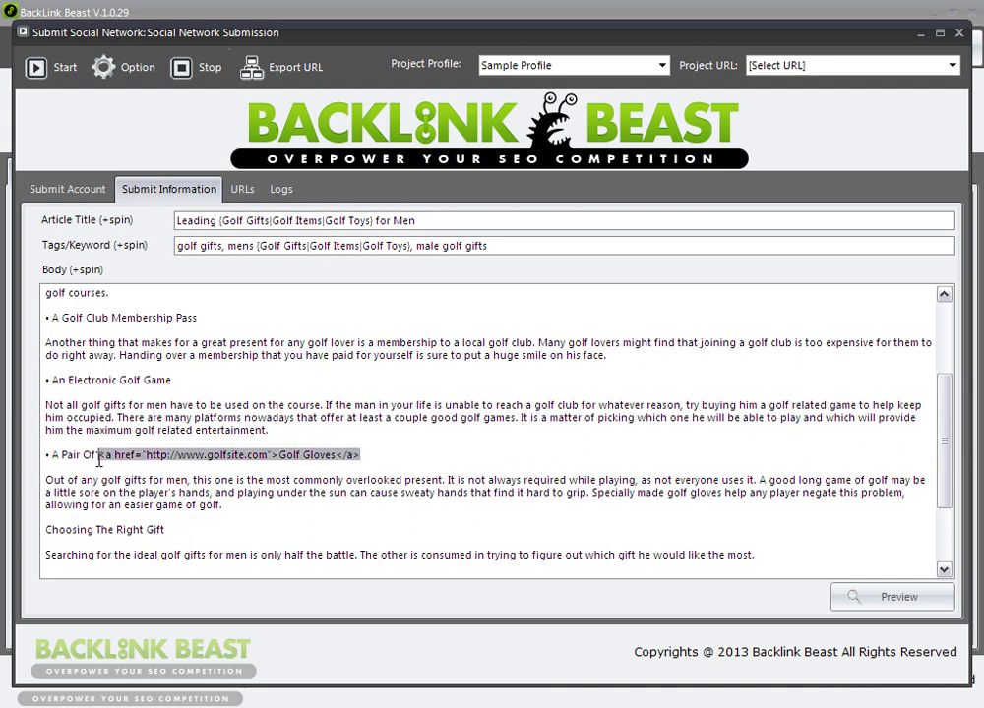
pyautogui.click(891, 604)
pyautogui.moveTo(846, 264); pyautogui.dragTo(832, 411)
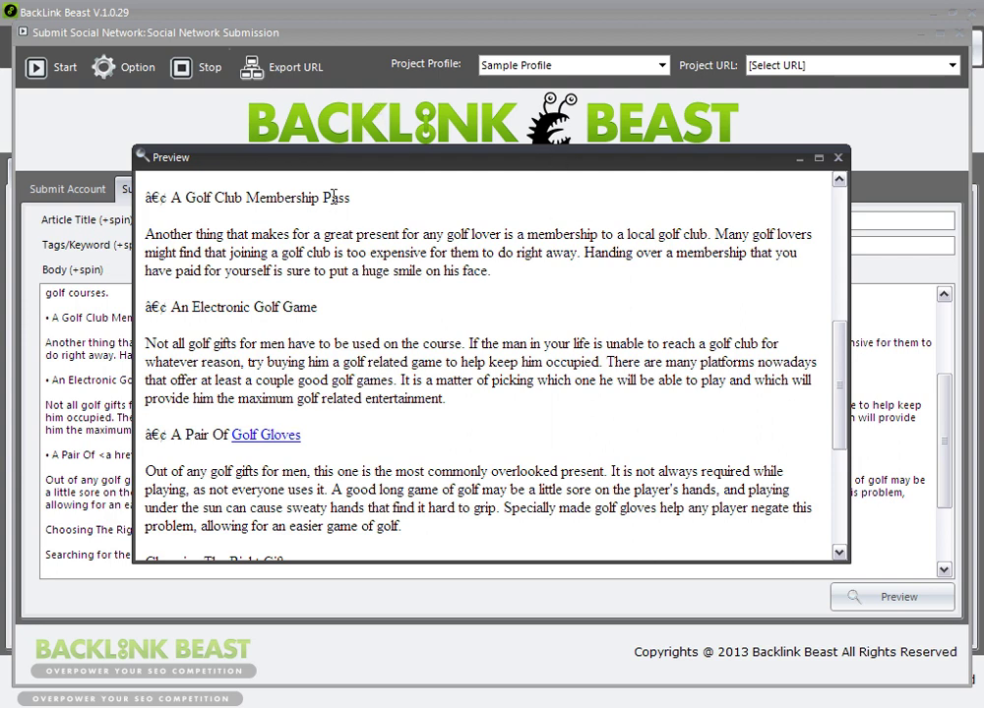
pyautogui.click(837, 157)
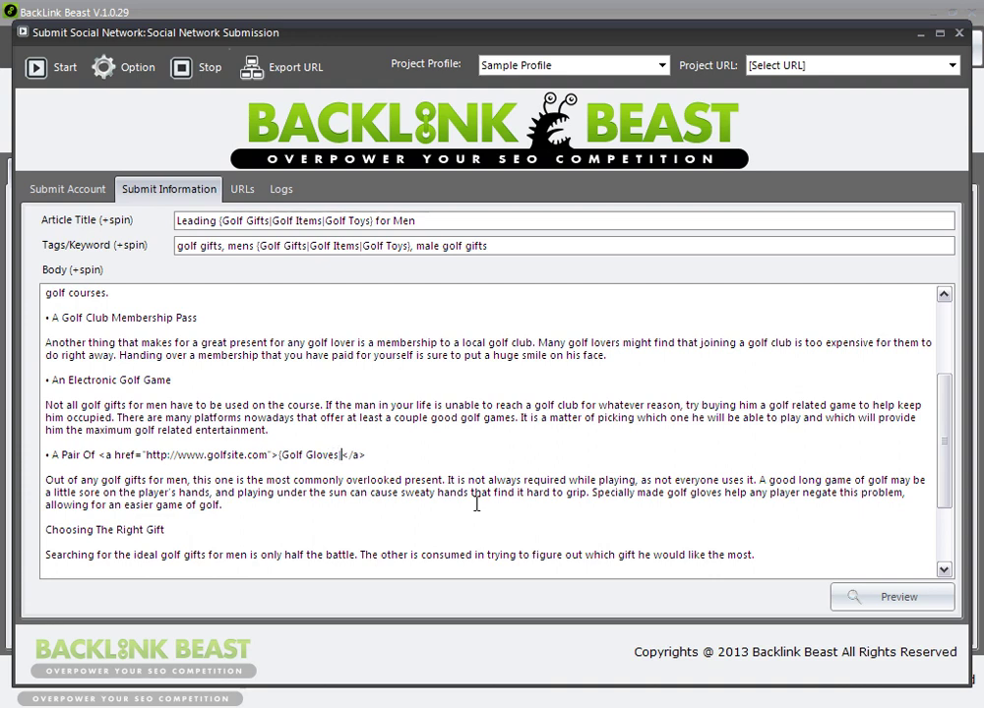
# Add 'Golf sleeves' to make the anchor spin {Golf Gloves|Golf sleeves}, and preview both variants
pyautogui.write('Golf sleeves')
pyautogui.click(897, 597)
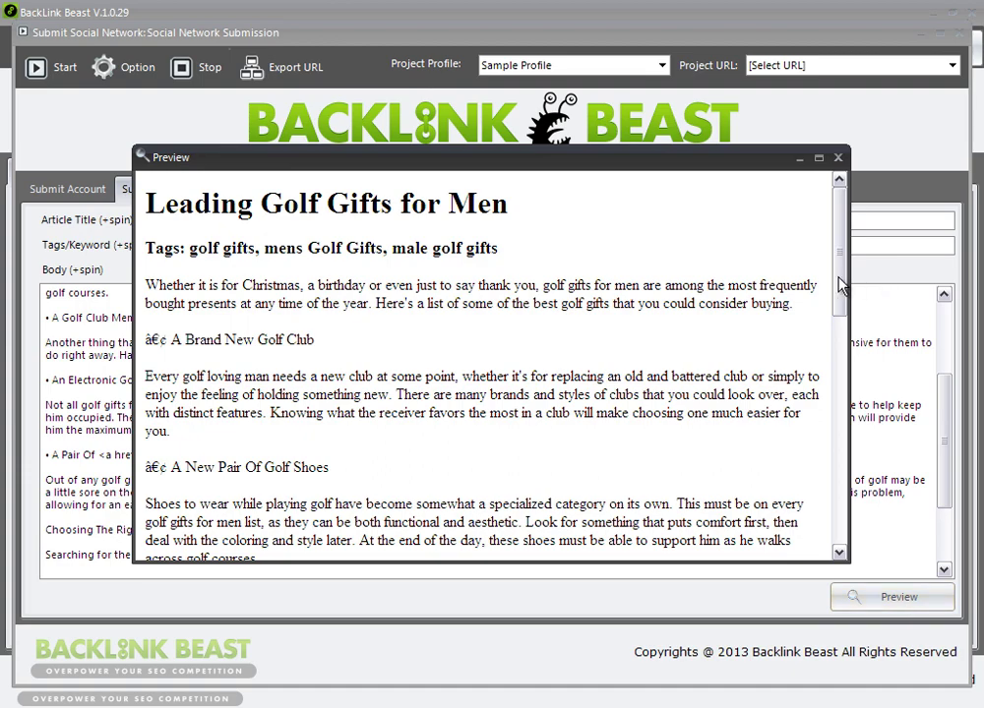
pyautogui.scroll(-10, 801, 437)
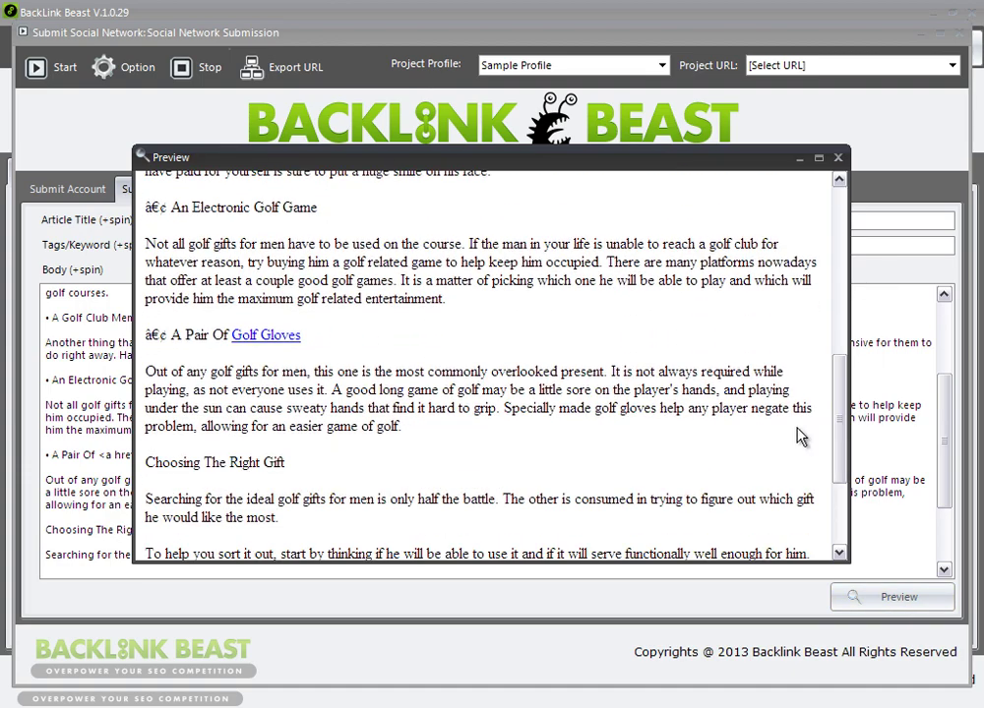
pyautogui.click(837, 158)
pyautogui.click(891, 600)
pyautogui.scroll(-10, 832, 393)
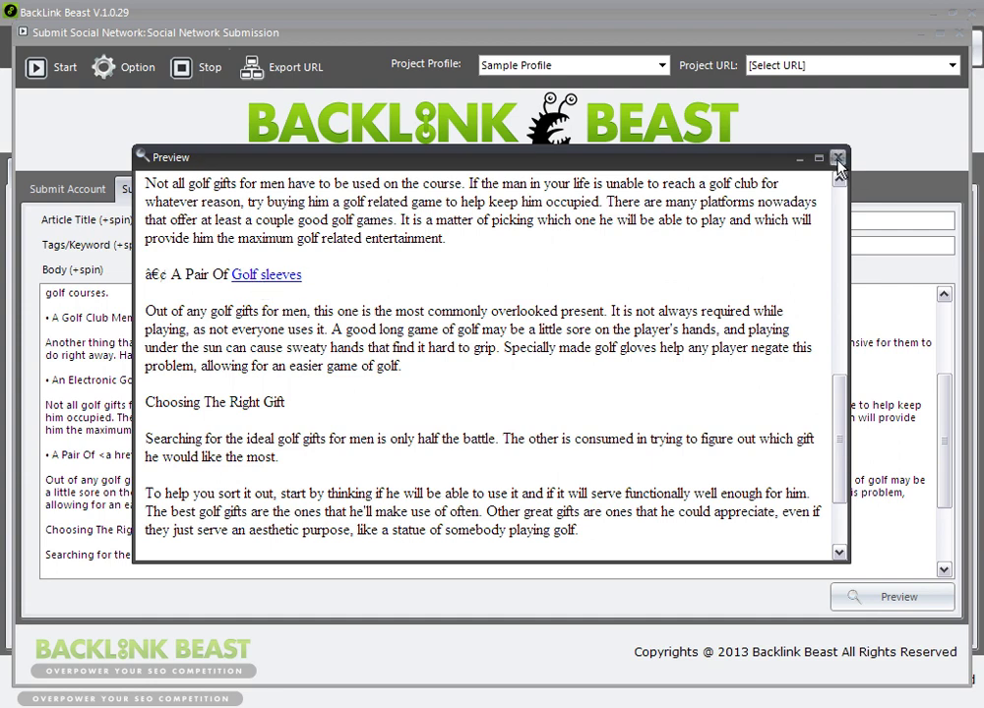
pyautogui.click(837, 158)
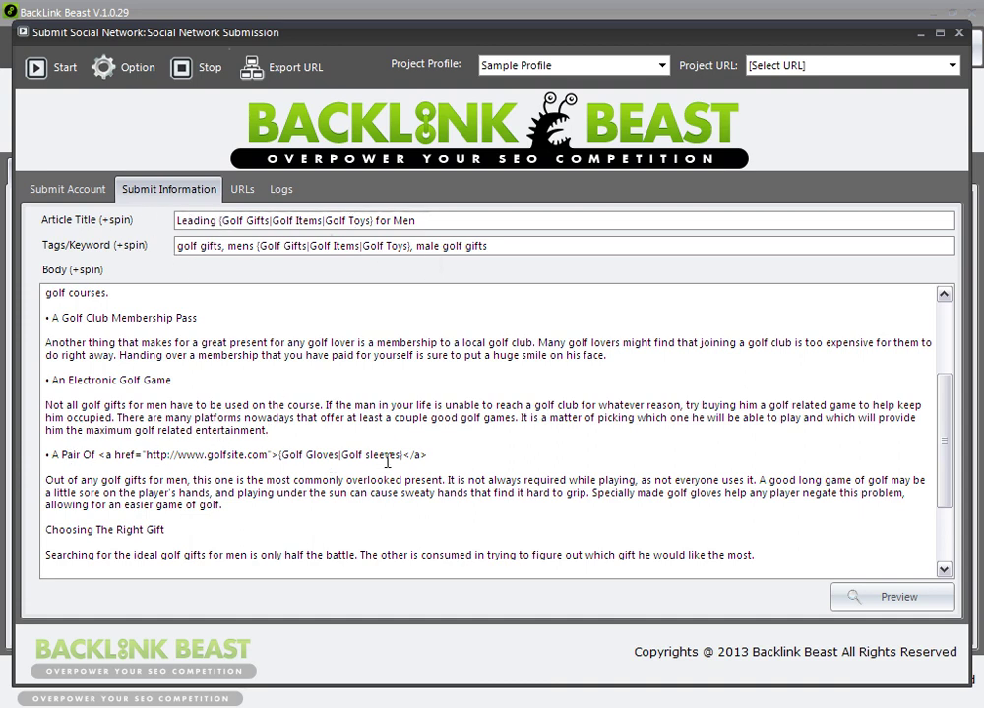
# Append 'Simply visit [copied golfsite.com link] for more information.' after 'putt-a-round.'
pyautogui.scroll(-3, 371, 458)
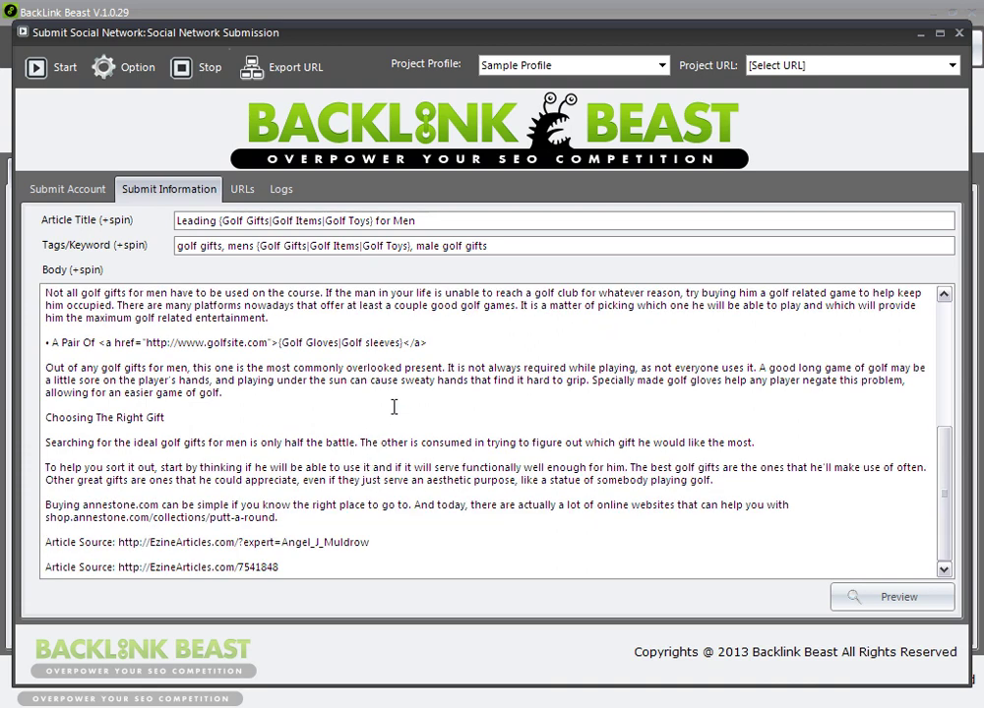
pyautogui.moveTo(427, 344); pyautogui.dragTo(99, 347)
pyautogui.hotkey('ctrl', 'c')
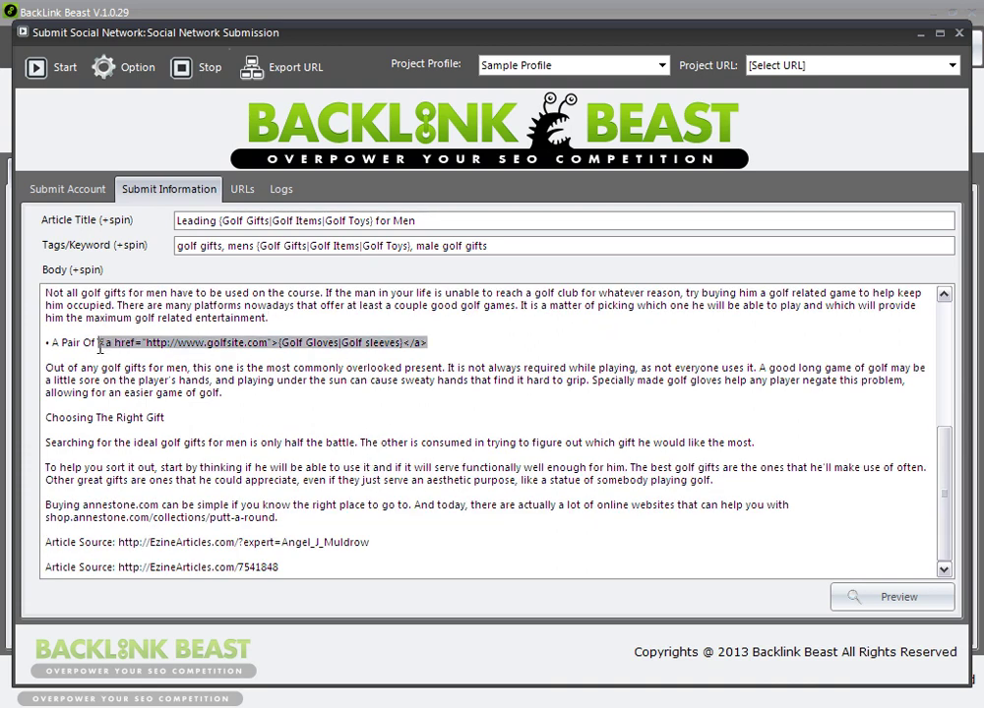
pyautogui.click(324, 521)
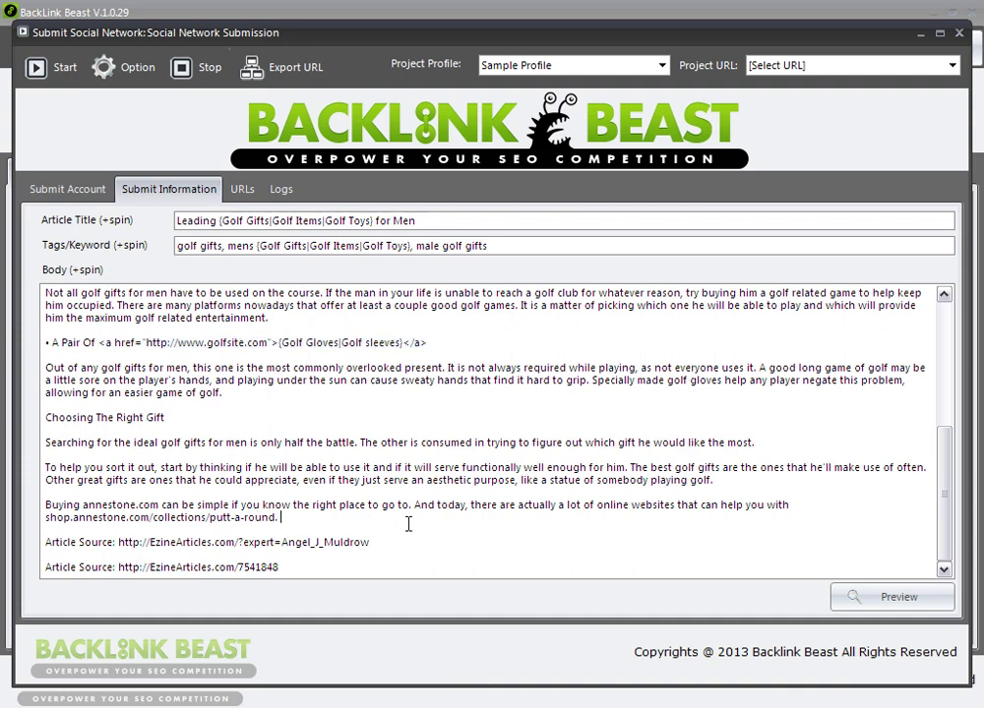
pyautogui.write('A Sim')
pyautogui.press('BackSpace')
pyautogui.press('BackSpace')
pyautogui.press('BackSpace')
pyautogui.press('BackSpace')
pyautogui.press('BackSpace')
pyautogui.write('Simply visit')
pyautogui.hotkey('ctrl', 'v')
pyautogui.write('for more information.')
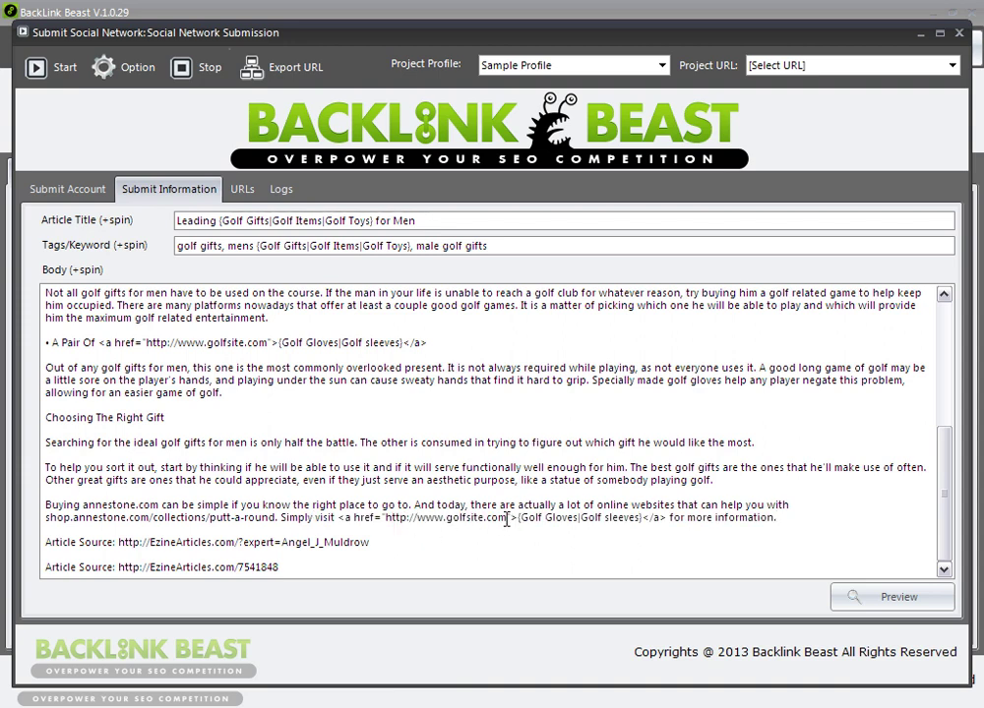
pyautogui.moveTo(507, 519); pyautogui.dragTo(386, 519)
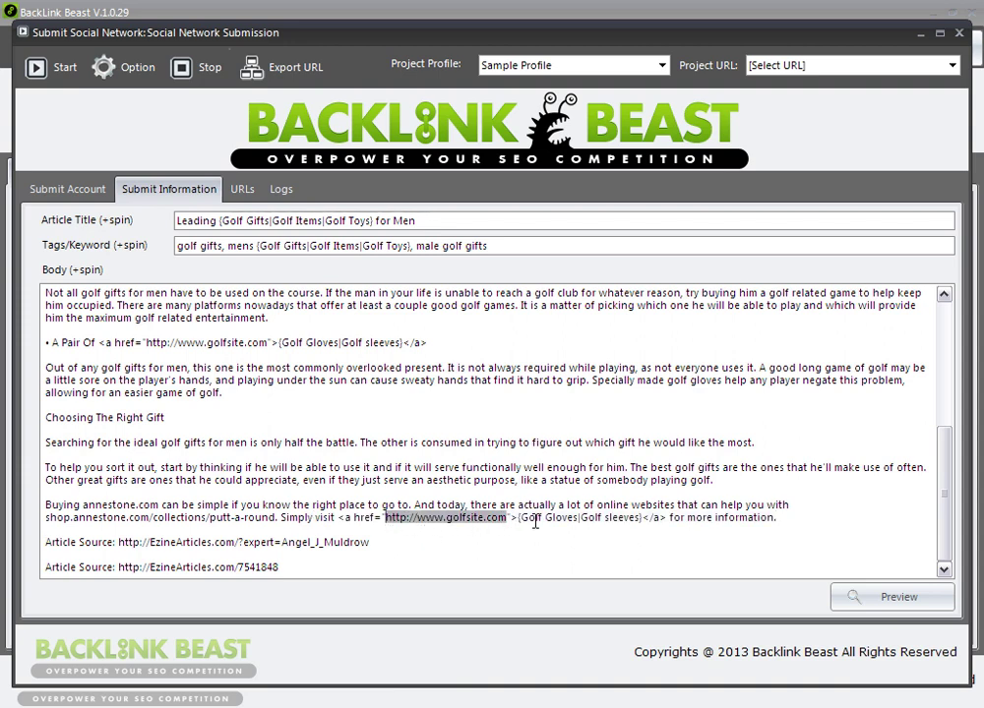
pyautogui.hotkey('ctrl', 'c')
pyautogui.moveTo(519, 518); pyautogui.dragTo(641, 517)
pyautogui.hotkey('ctrl', 'v')
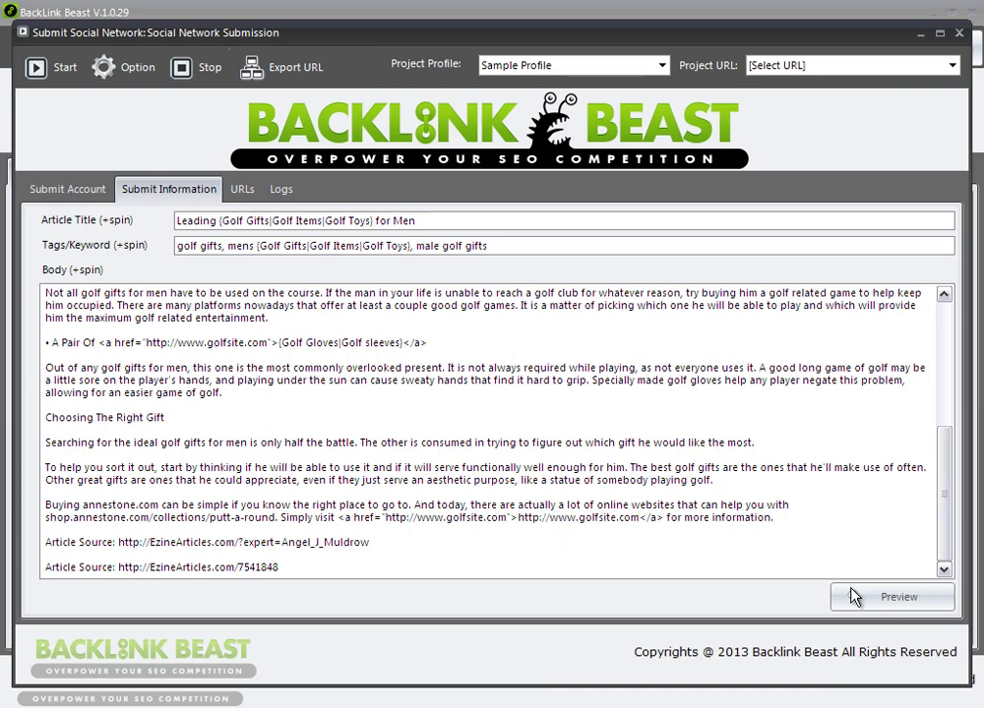
pyautogui.click(895, 598)
pyautogui.moveTo(841, 280); pyautogui.dragTo(845, 478)
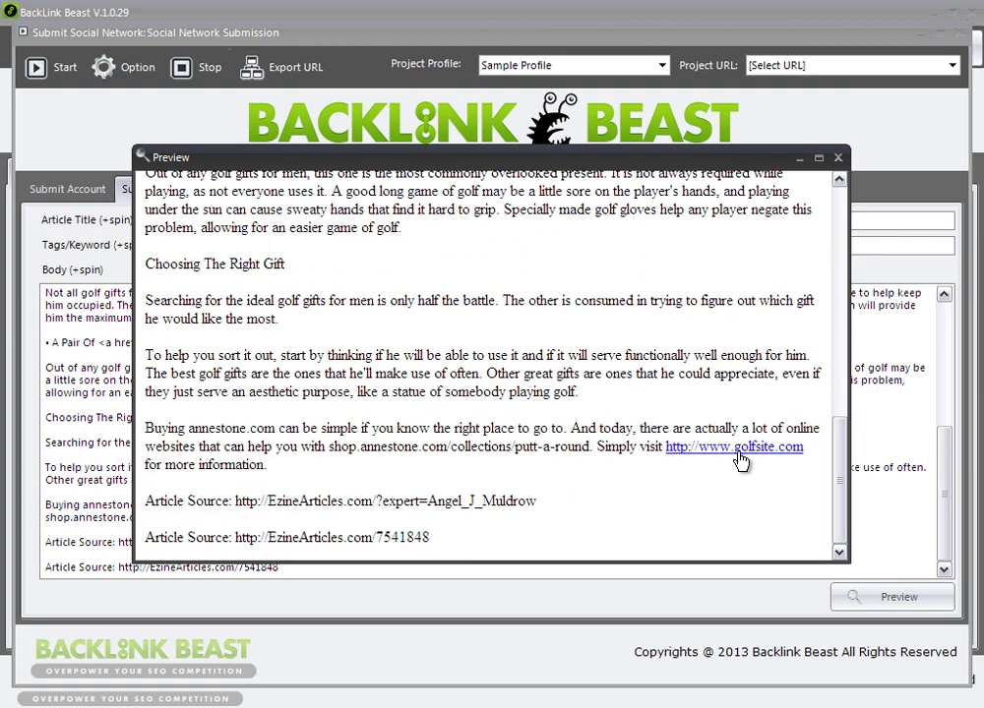
pyautogui.click(837, 160)
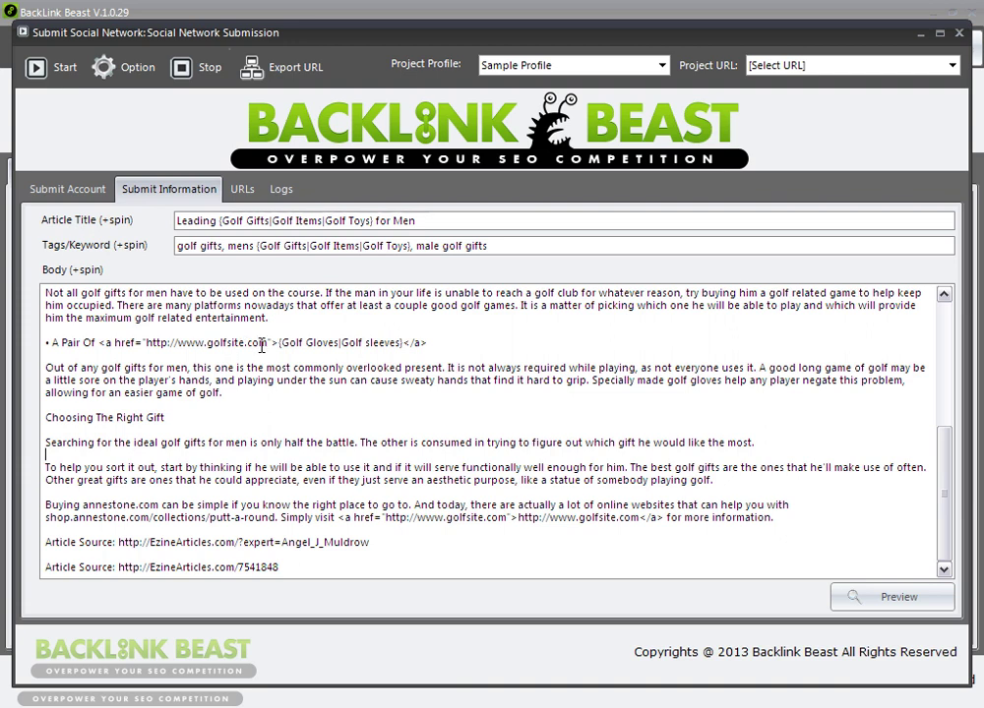
pyautogui.moveTo(264, 344); pyautogui.dragTo(141, 344)
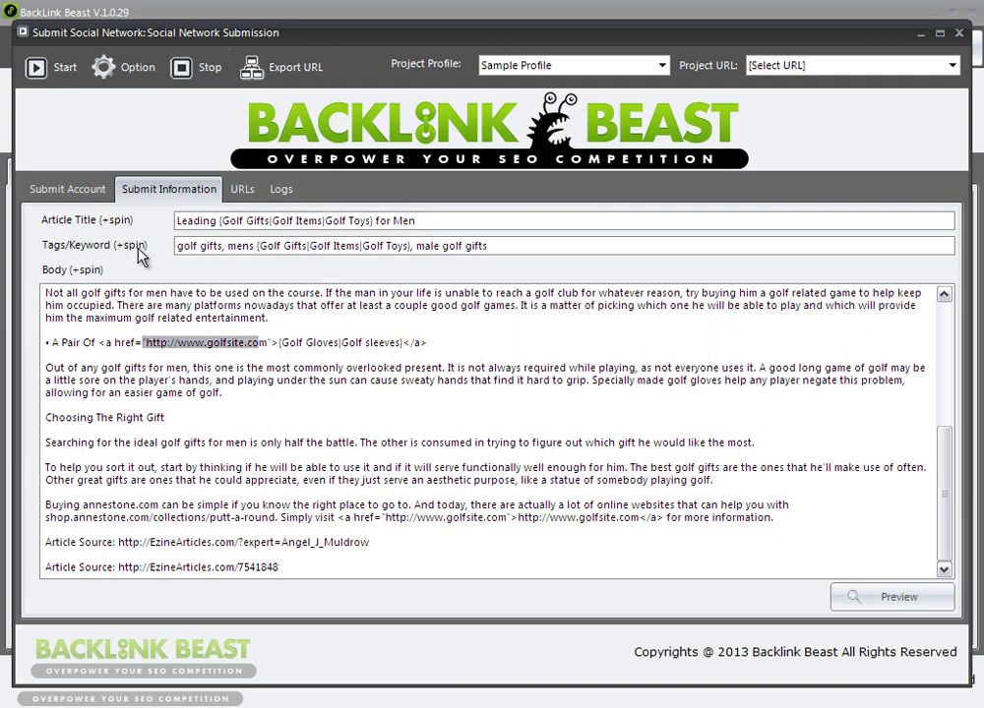
pyautogui.moveTo(285, 343); pyautogui.dragTo(379, 343)
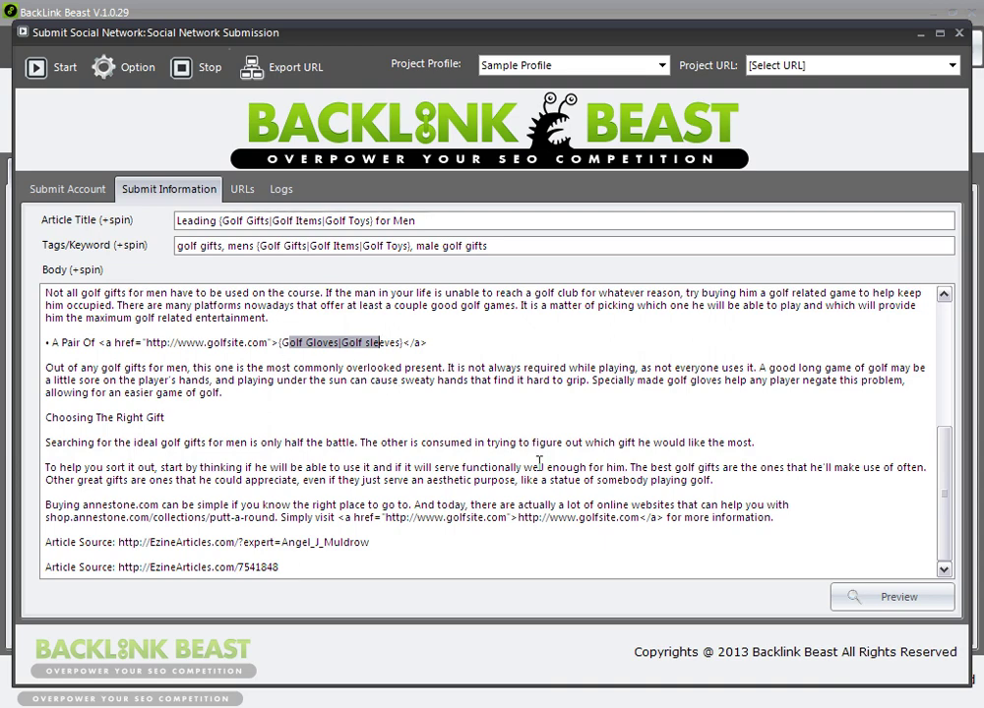
pyautogui.scroll(5, 539, 466)
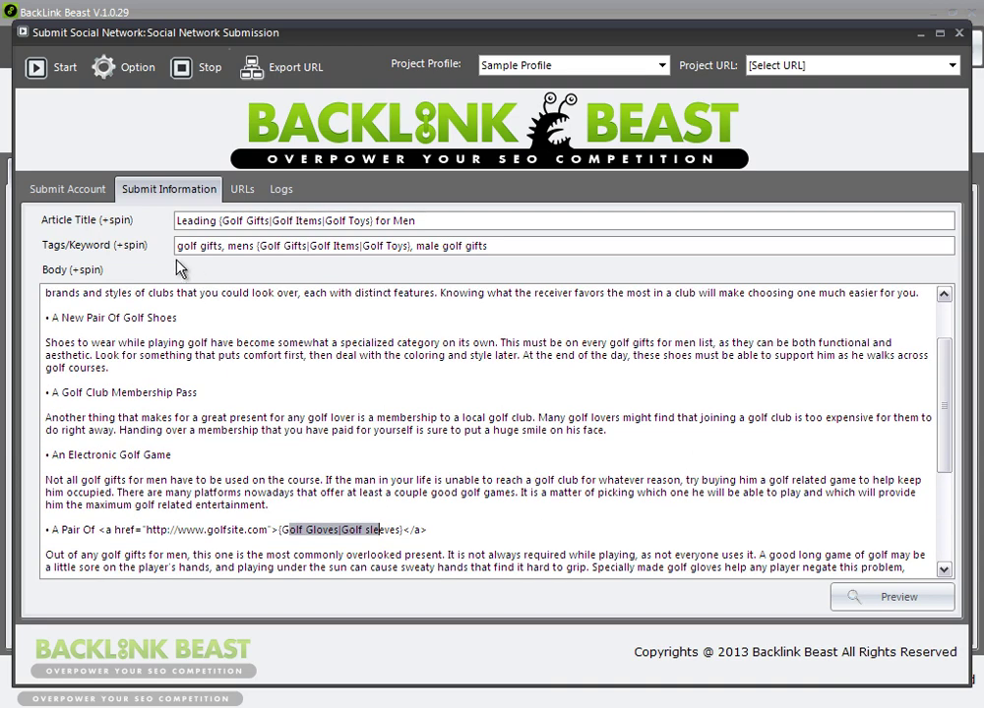
# Close the Social Network Submission window without choosing a project URL list
pyautogui.click(174, 194)
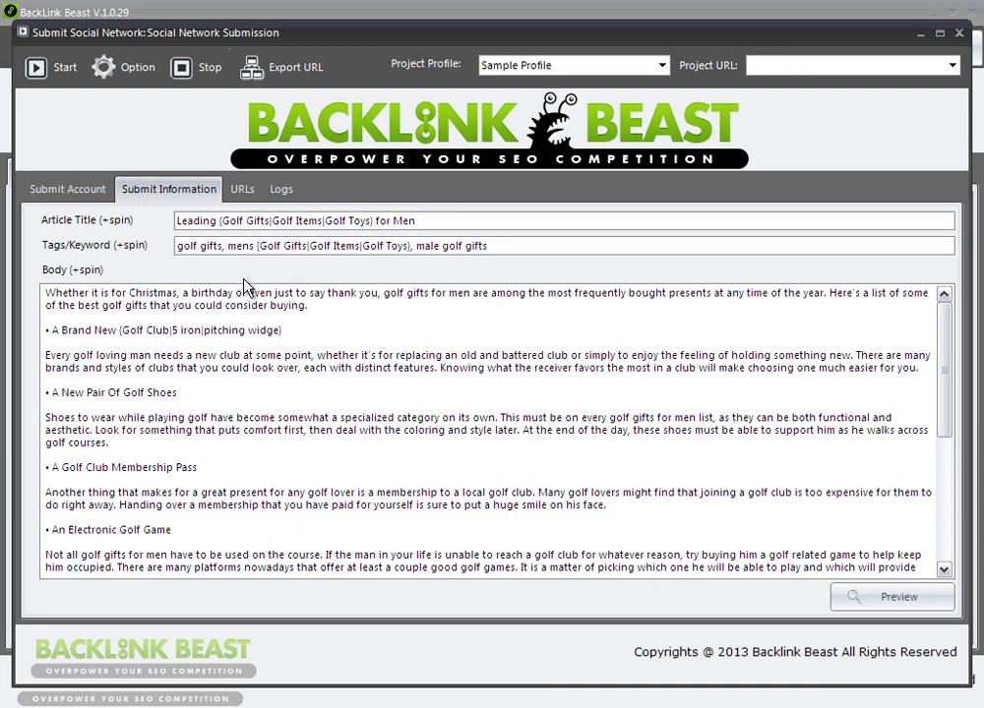
pyautogui.click(53, 188)
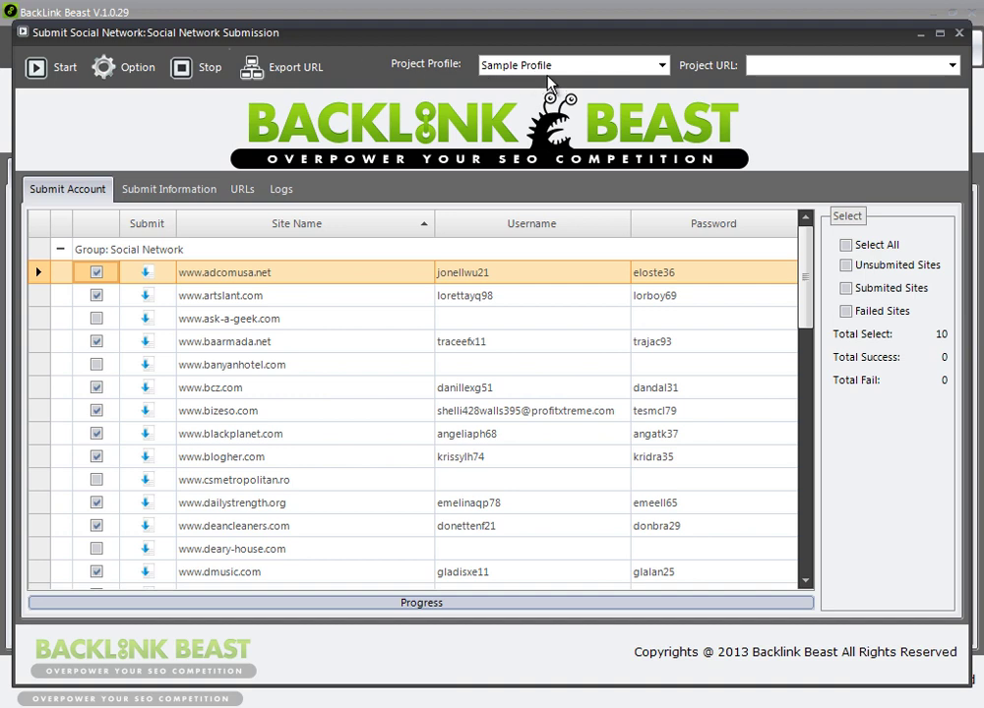
pyautogui.click(879, 70)
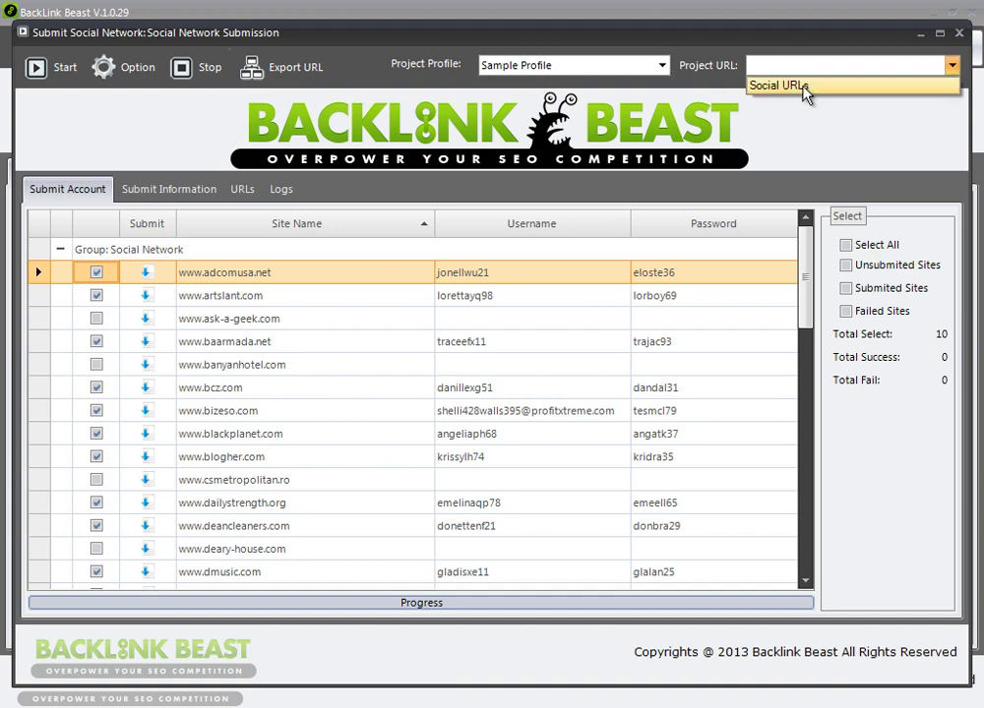
pyautogui.click(560, 47)
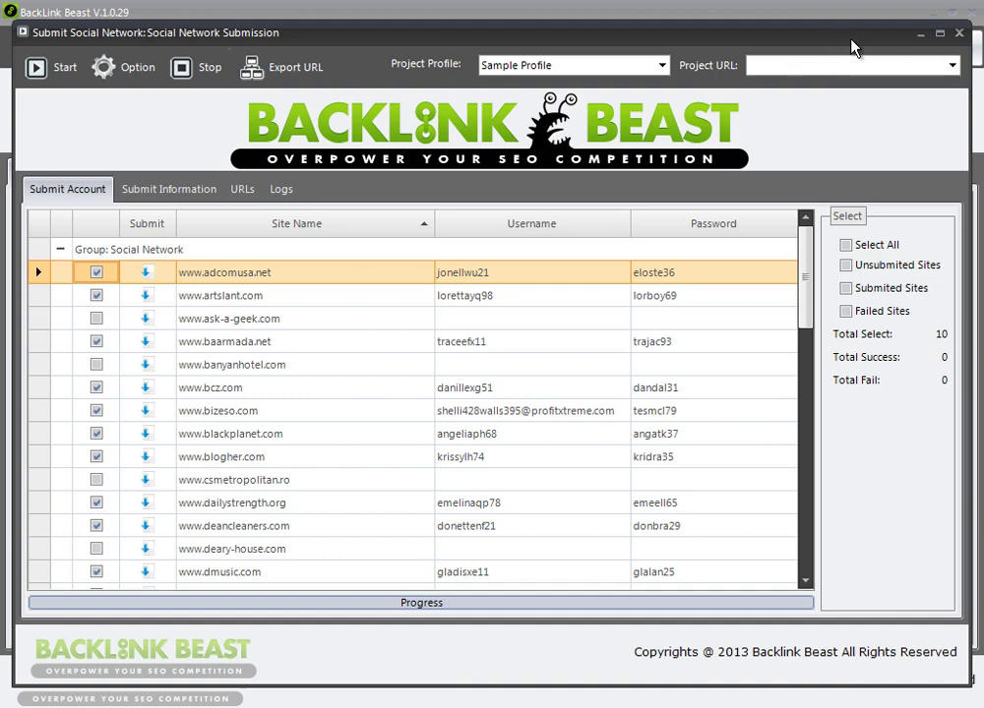
pyautogui.click(958, 33)
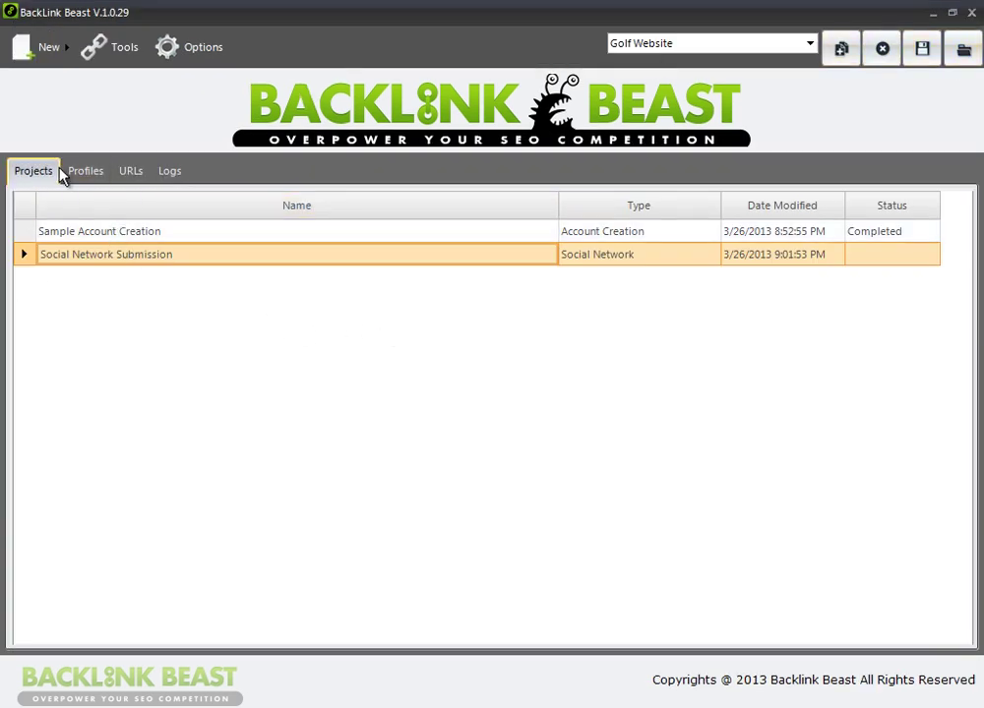
# Create the Social URLs list, confirm it is empty, then reopen Social Network Submission
pyautogui.click(56, 57)
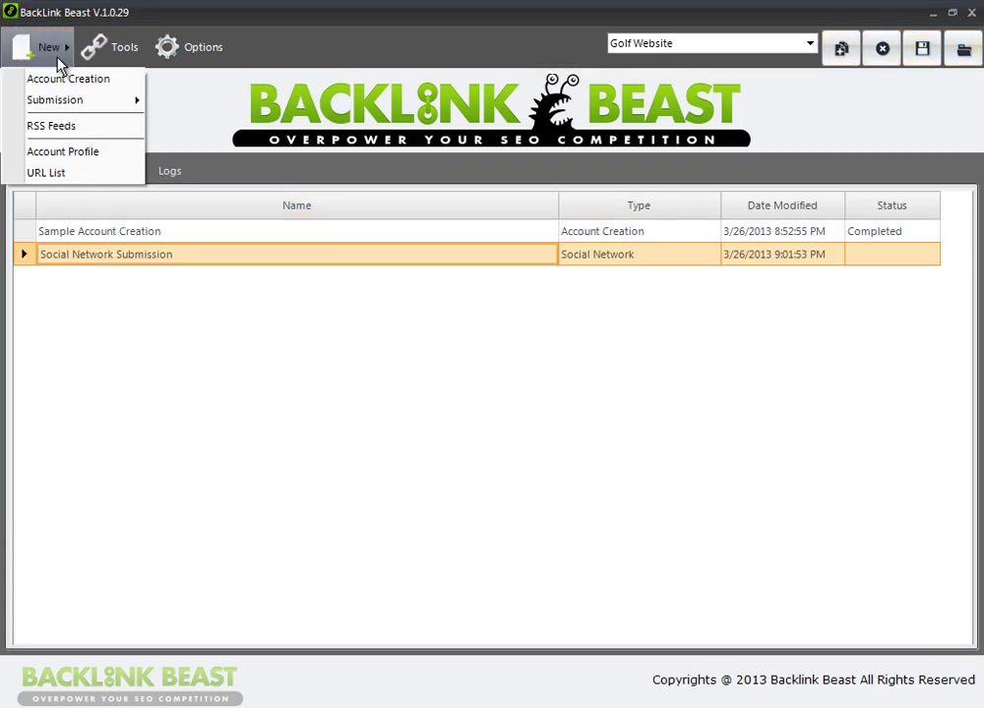
pyautogui.click(61, 172)
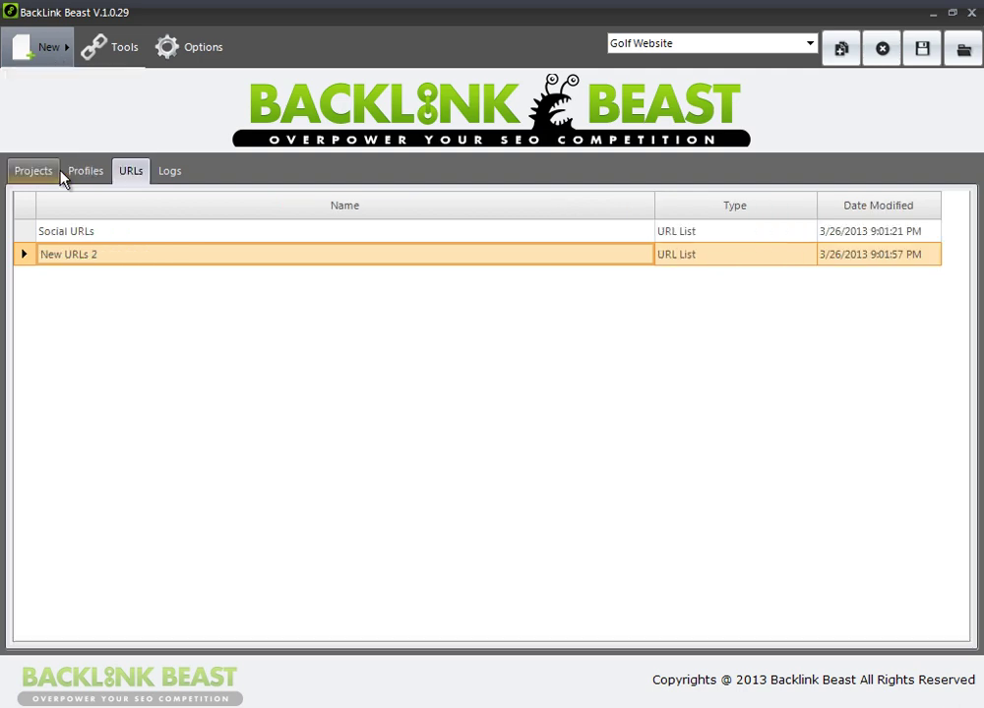
pyautogui.click(90, 235)
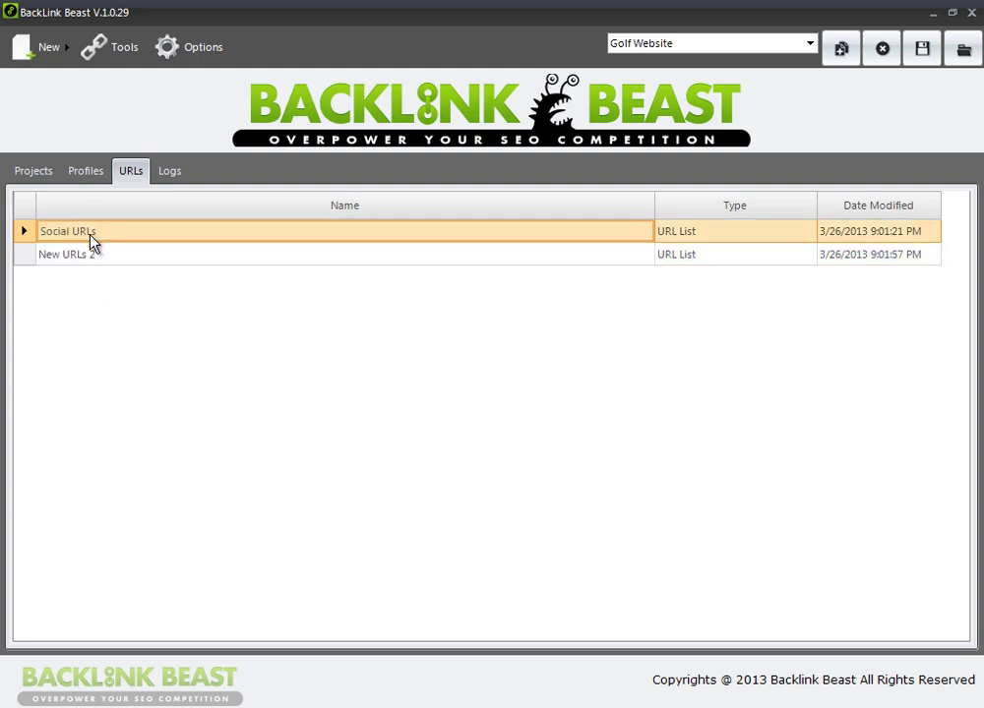
pyautogui.doubleClick(90, 236)
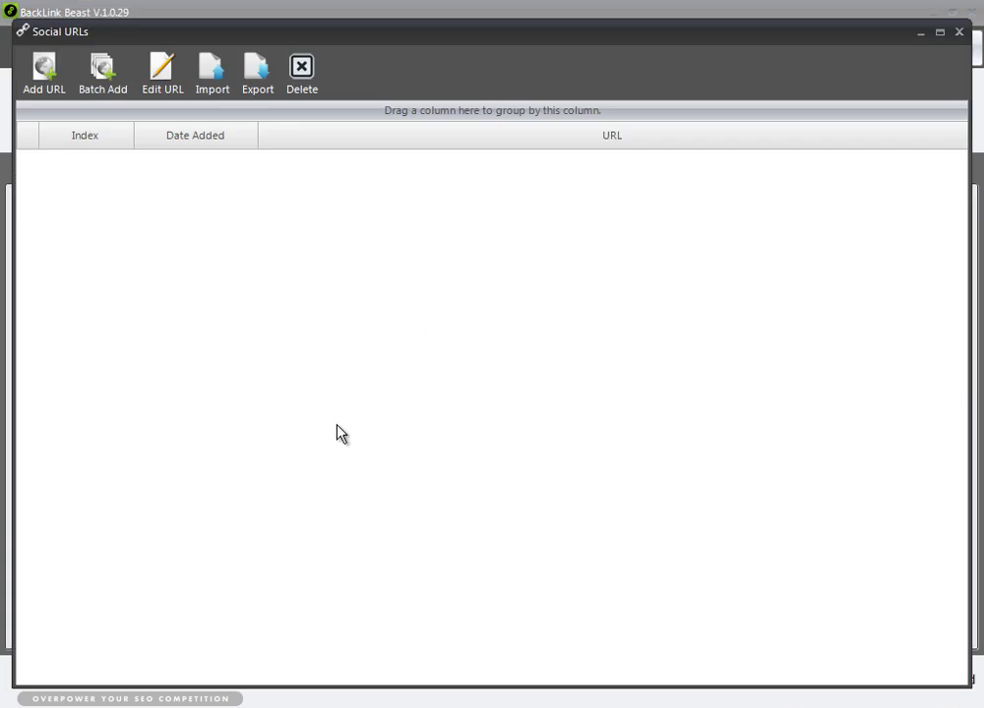
pyautogui.click(958, 32)
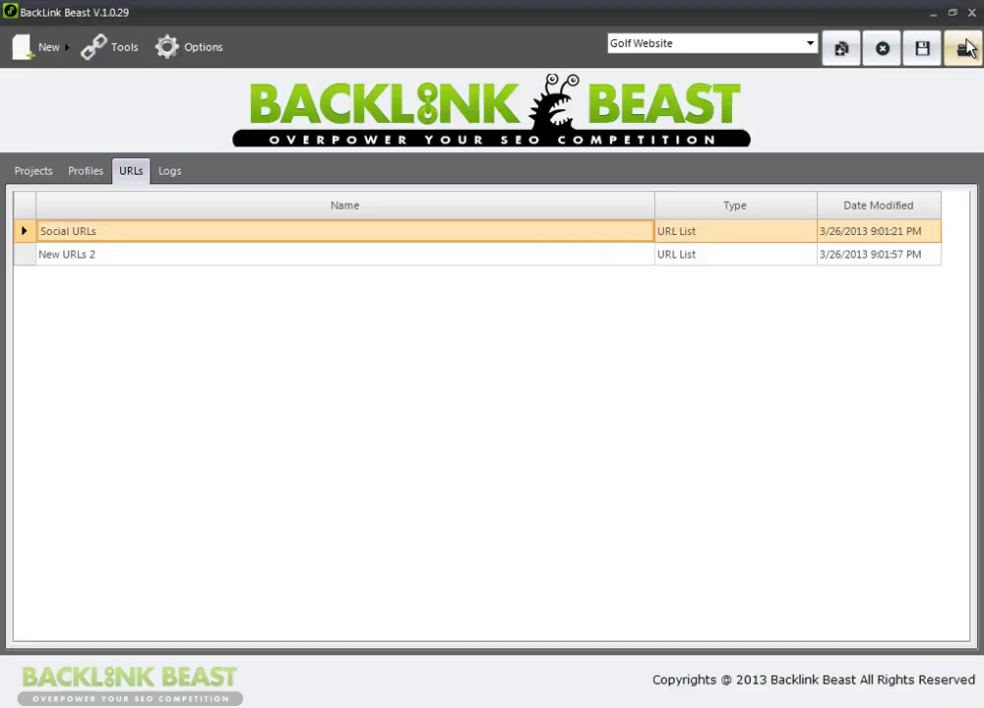
pyautogui.click(28, 172)
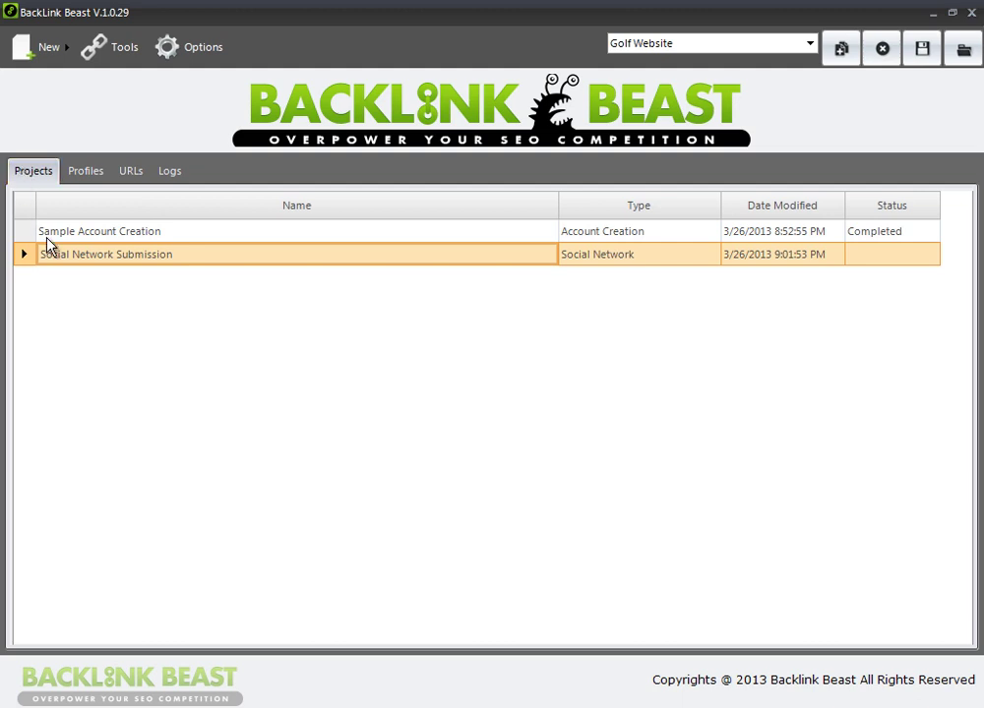
pyautogui.doubleClick(95, 261)
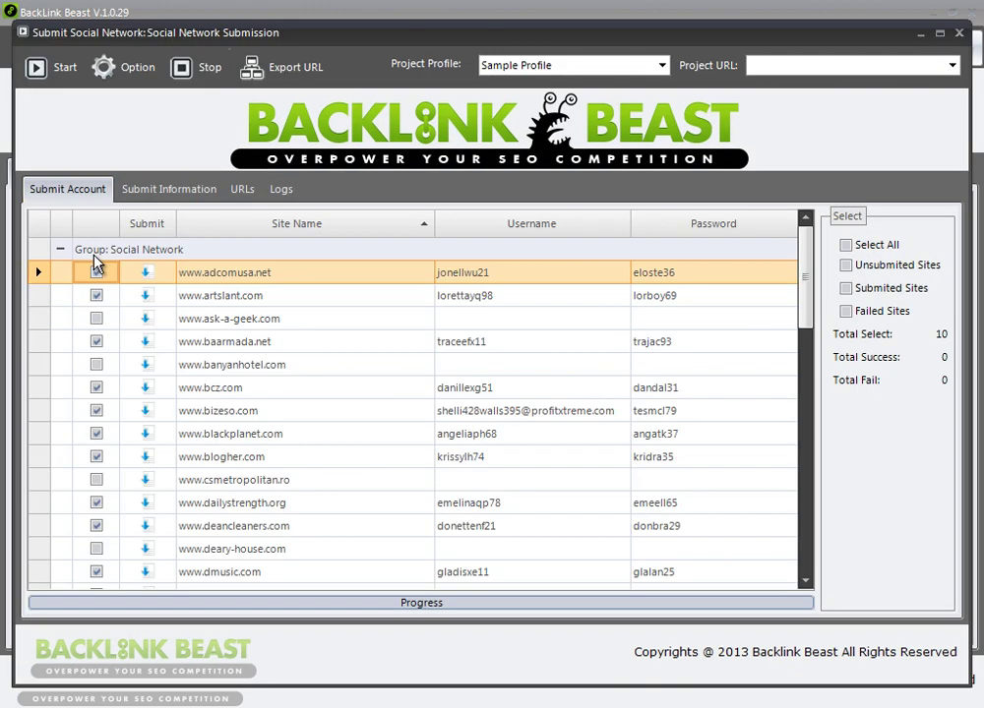
# Choose Social URLs as the list where the project saves posted URLs
pyautogui.click(169, 189)
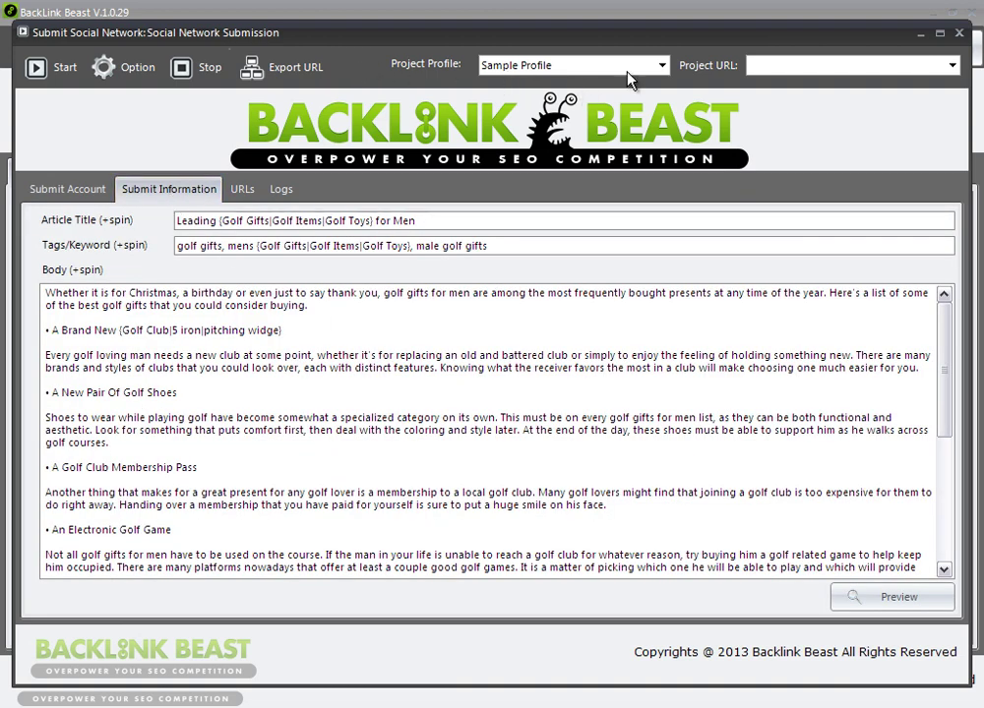
pyautogui.click(844, 66)
pyautogui.click(767, 103)
pyautogui.click(67, 190)
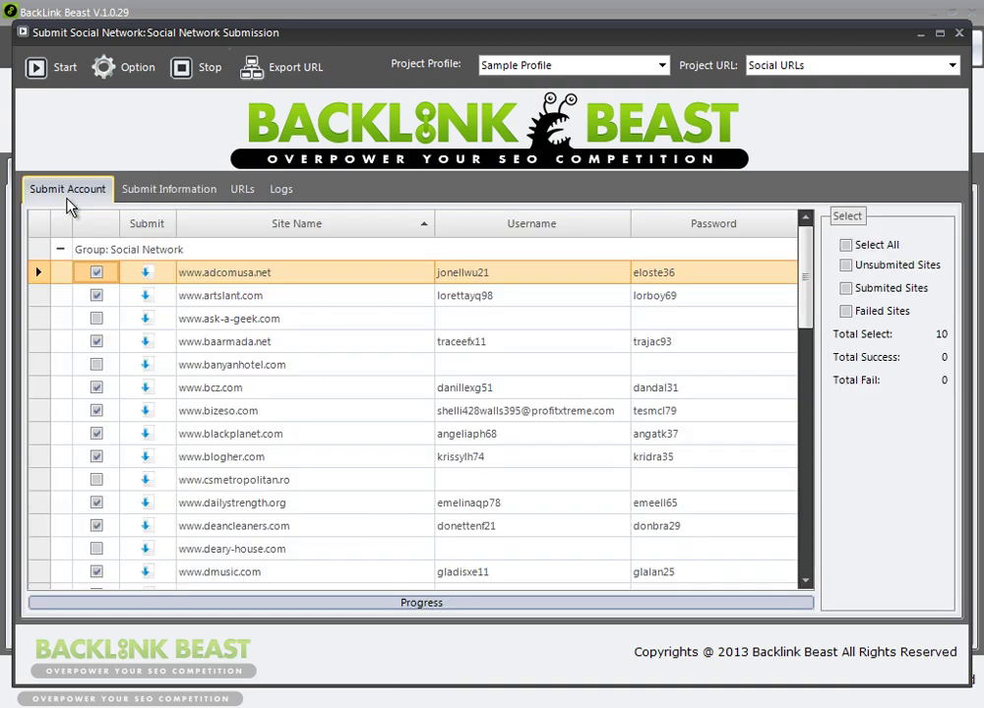
# Run the submission to the 10 selected sites, ending with 4 successes and 6 failures
pyautogui.click(60, 73)
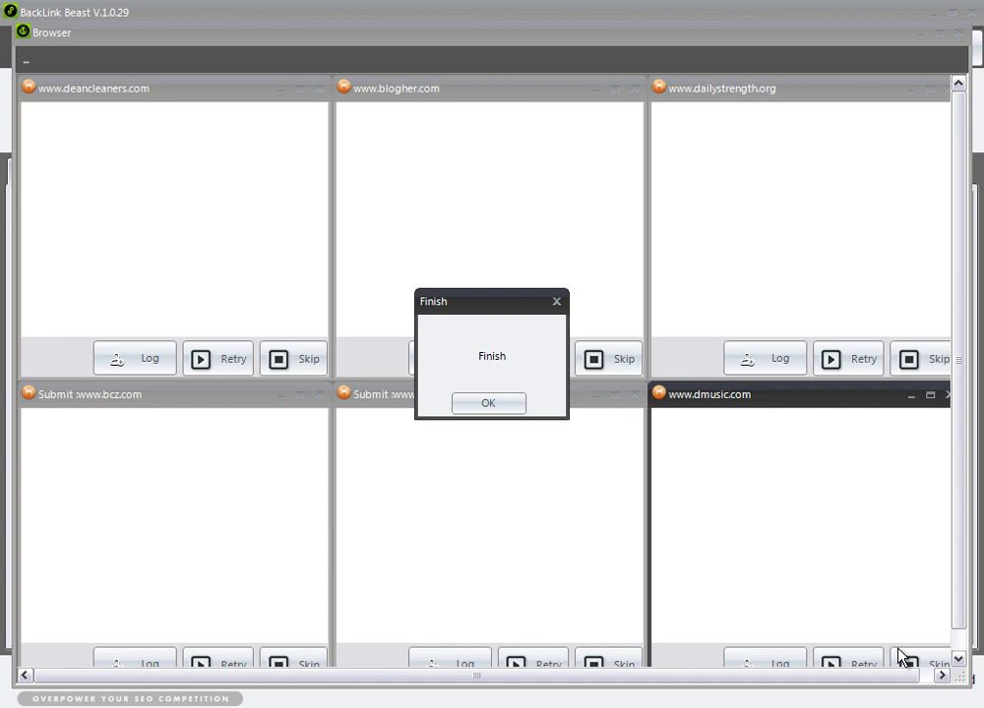
pyautogui.click(489, 406)
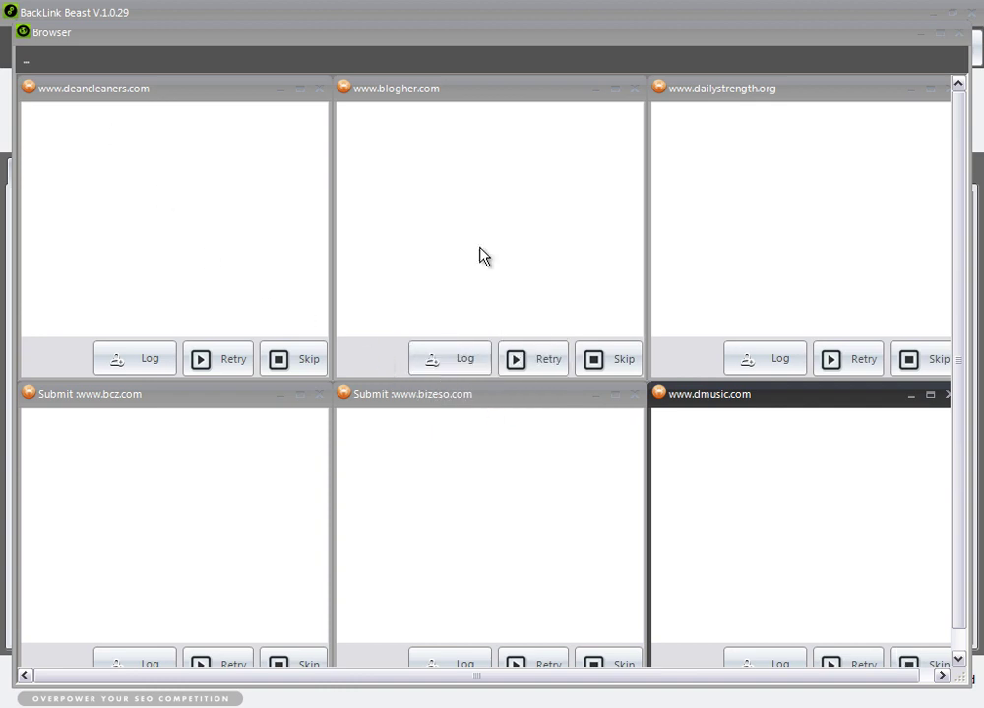
pyautogui.click(939, 34)
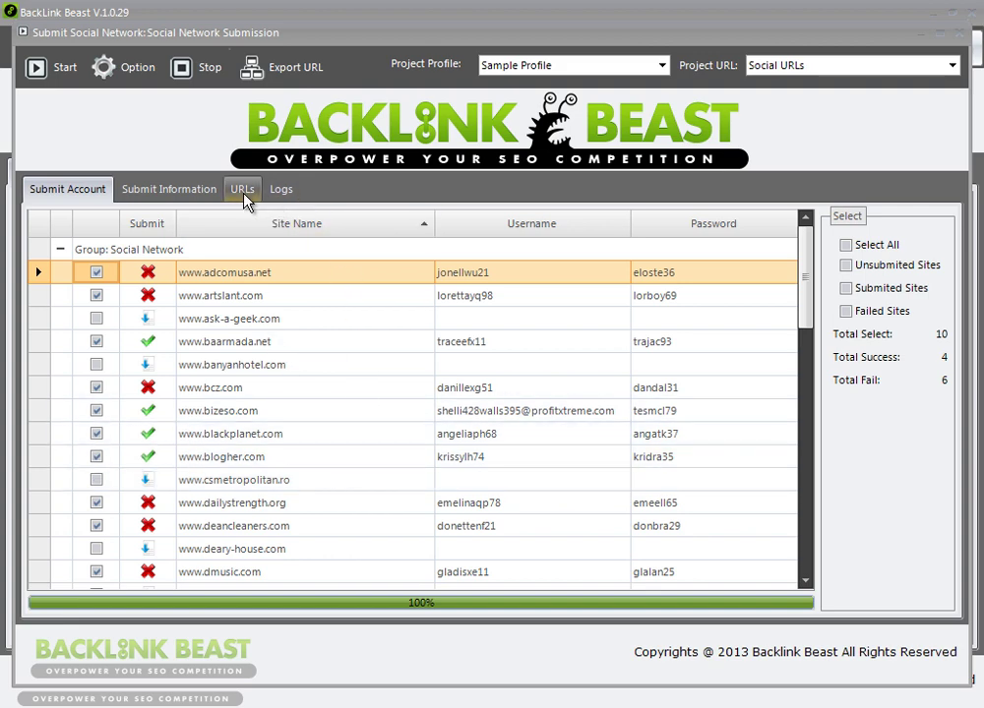
# Open the Social URLs list and copy the first posted URL, on baarmada.net
pyautogui.click(179, 194)
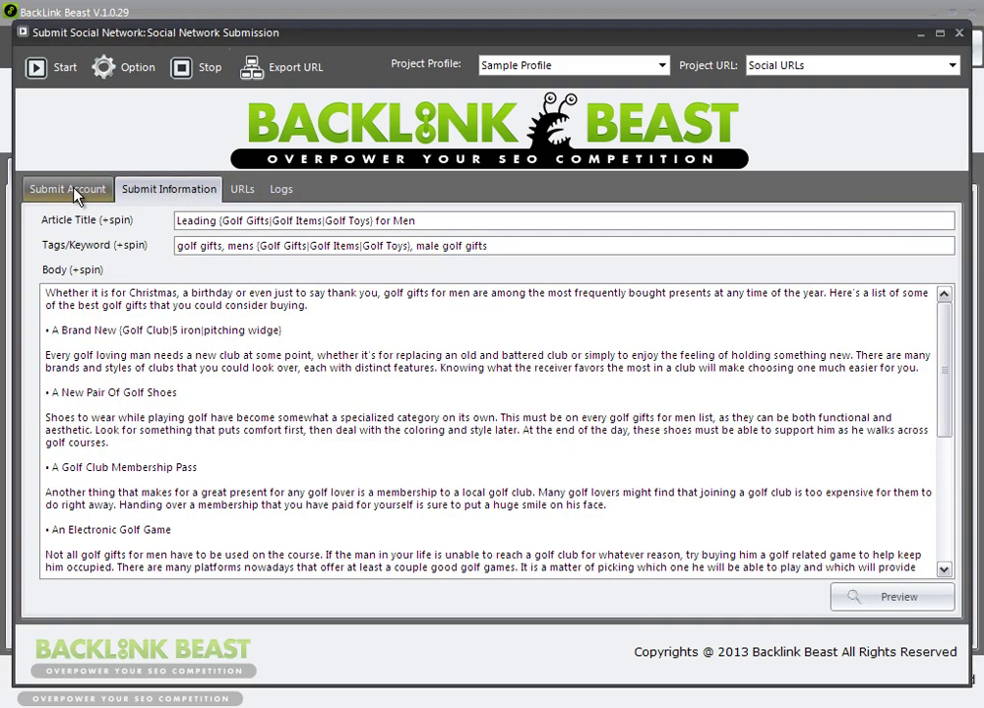
pyautogui.click(959, 32)
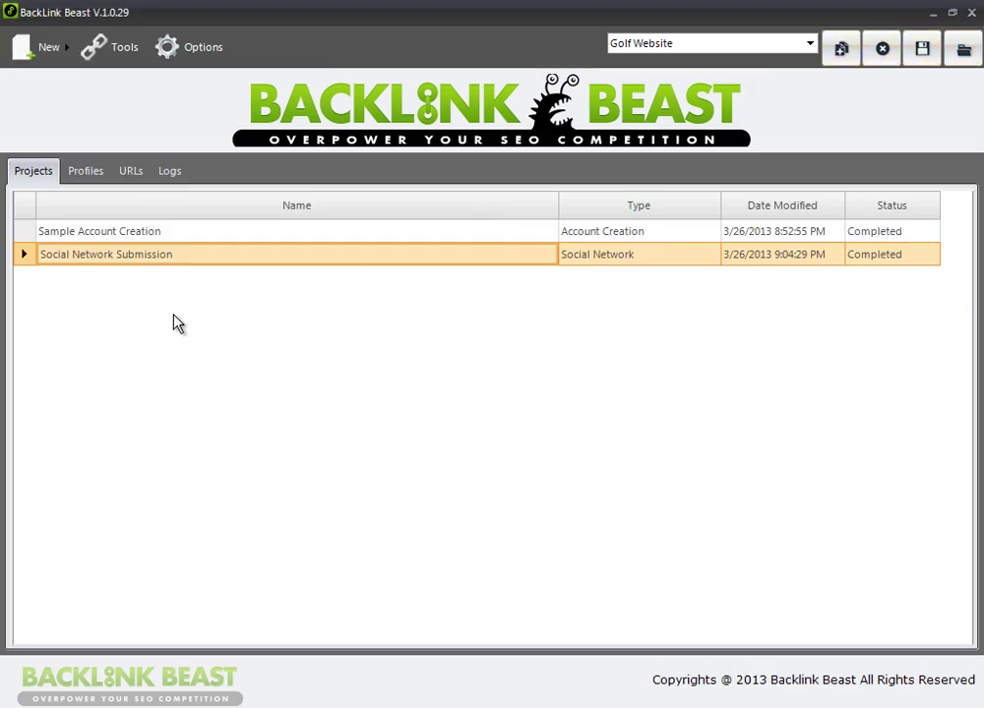
pyautogui.click(123, 172)
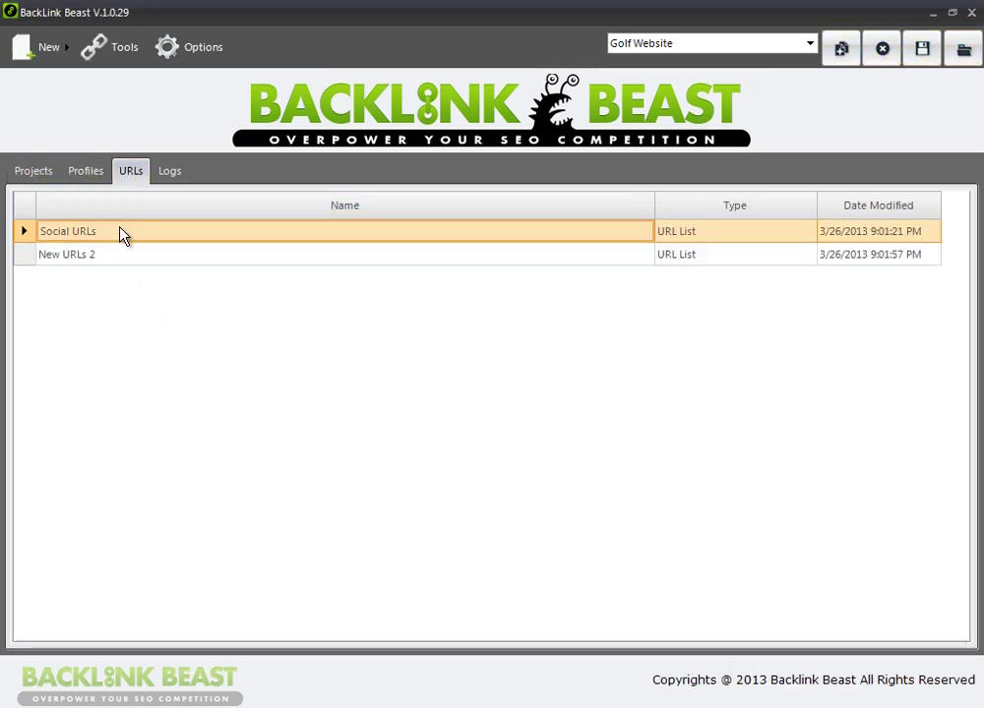
pyautogui.doubleClick(115, 236)
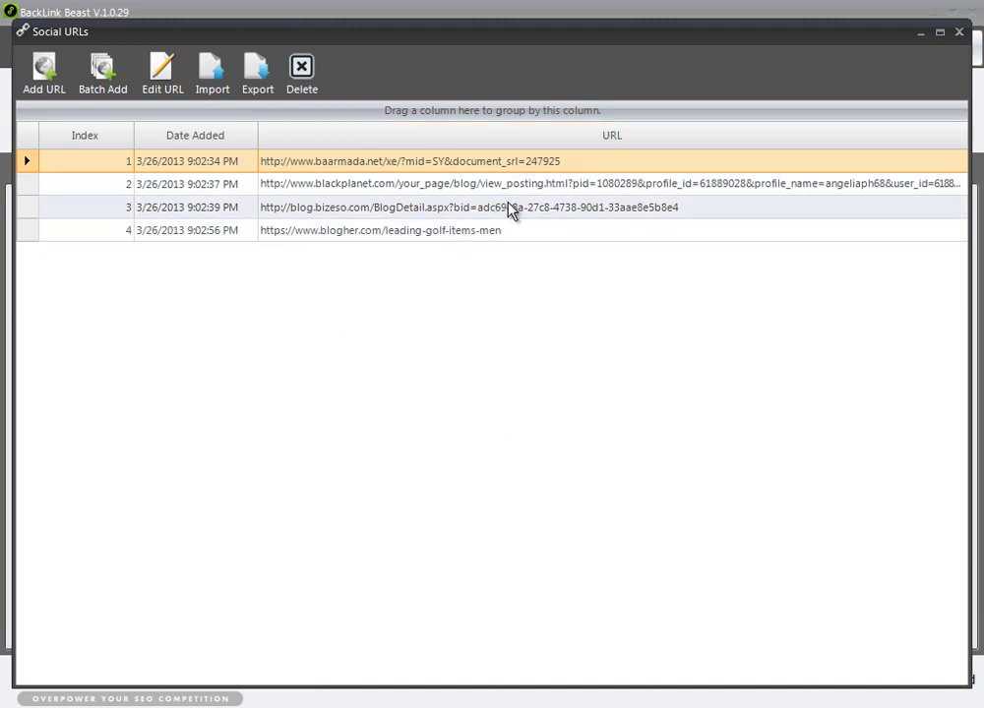
pyautogui.click(383, 166)
pyautogui.doubleClick(347, 165)
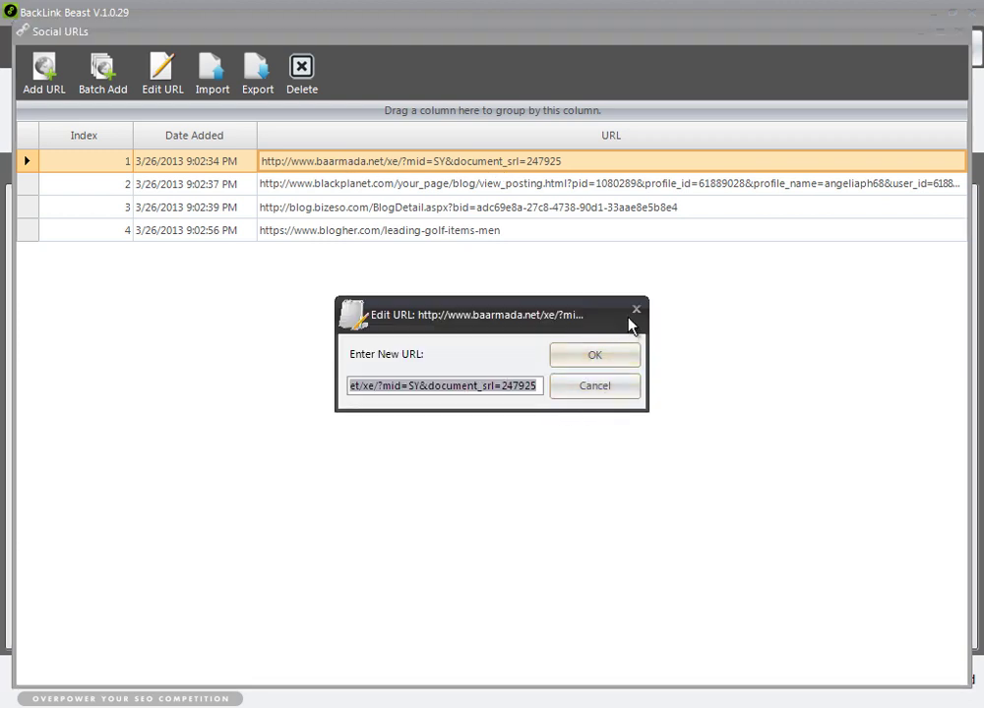
pyautogui.click(619, 352)
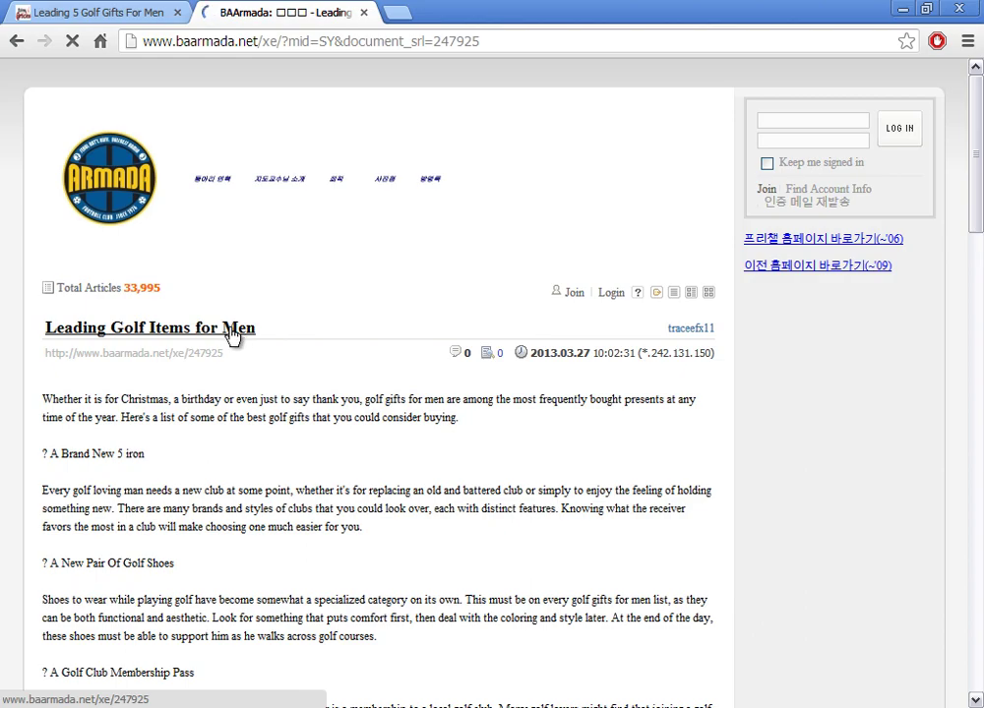
# Scroll through the live baarmada.net post's golfsite.com links, then return to the Social URLs list
pyautogui.scroll(-4, 285, 486)
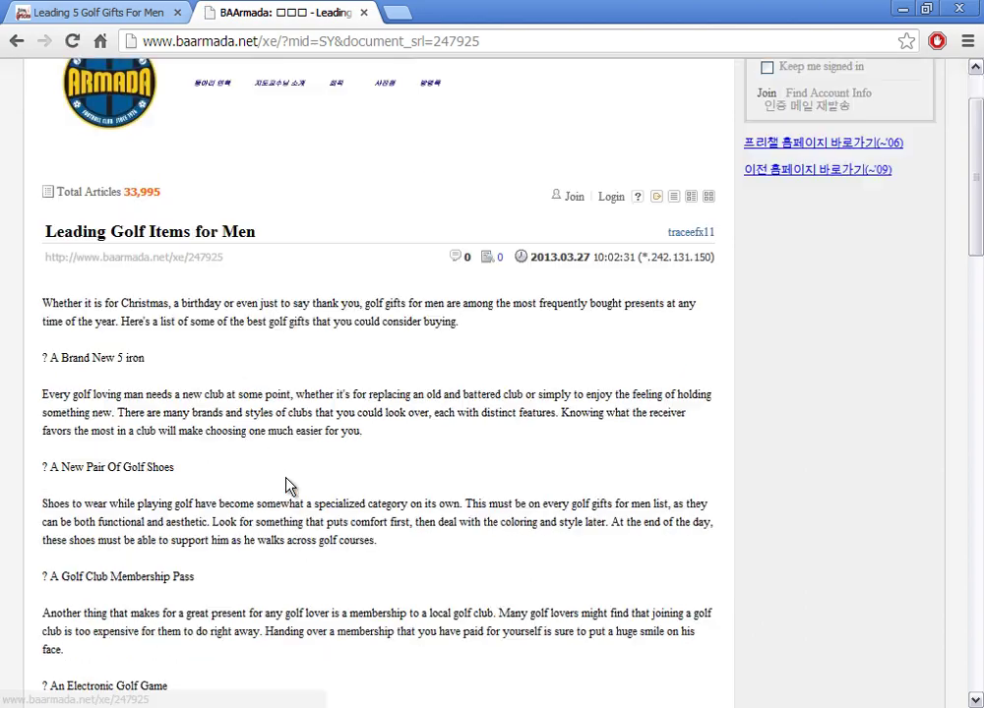
pyautogui.scroll(-5, 292, 501)
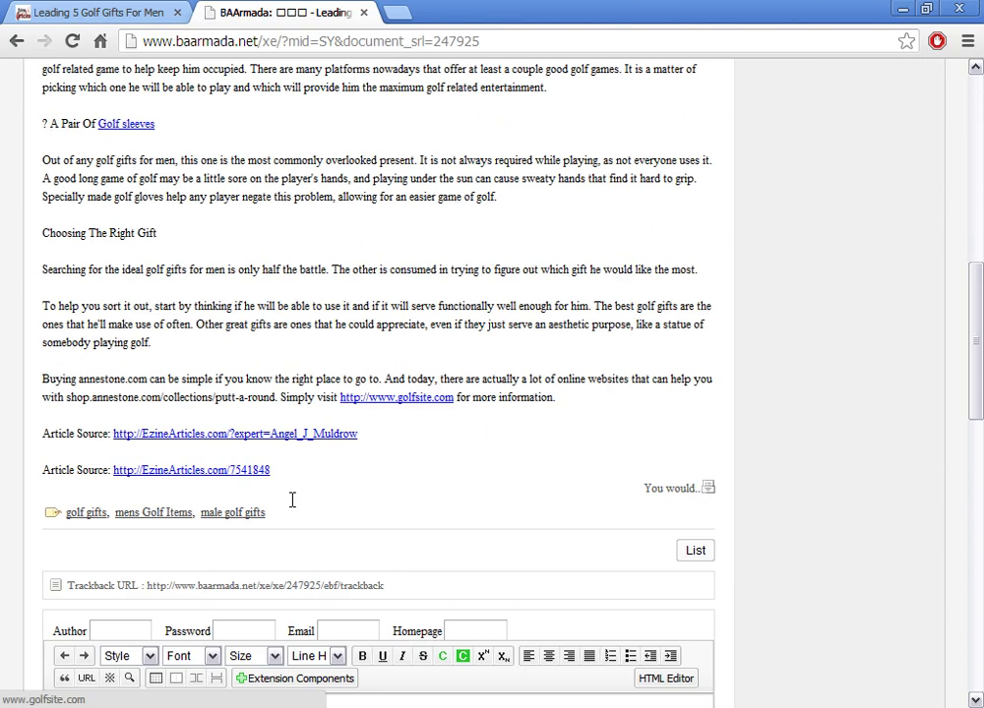
pyautogui.scroll(5, 386, 421)
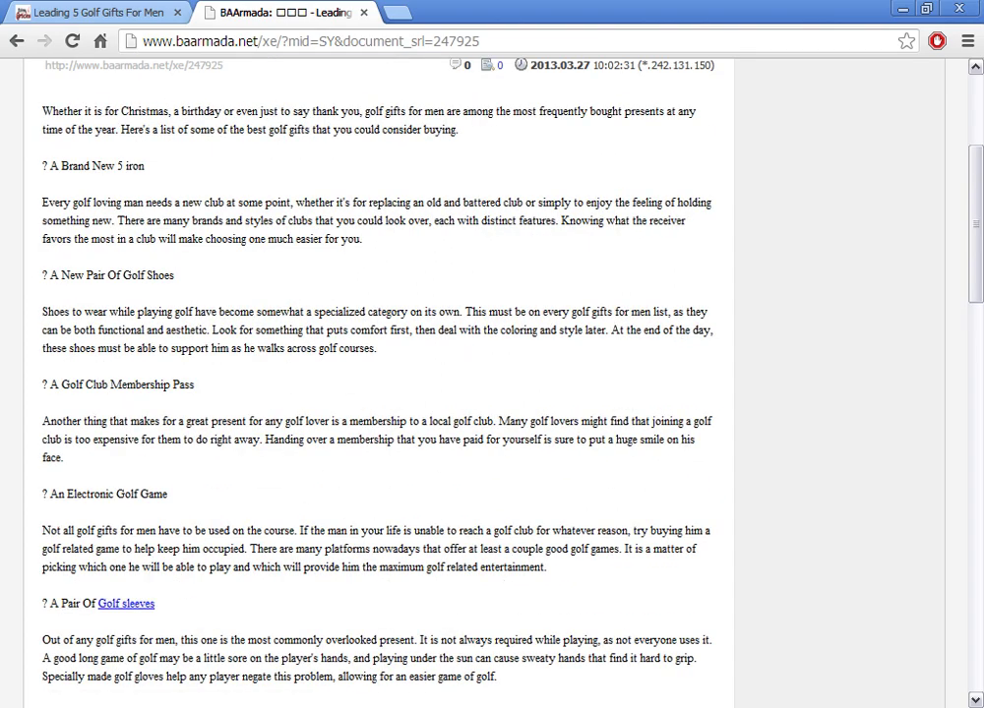
pyautogui.click(541, 671)
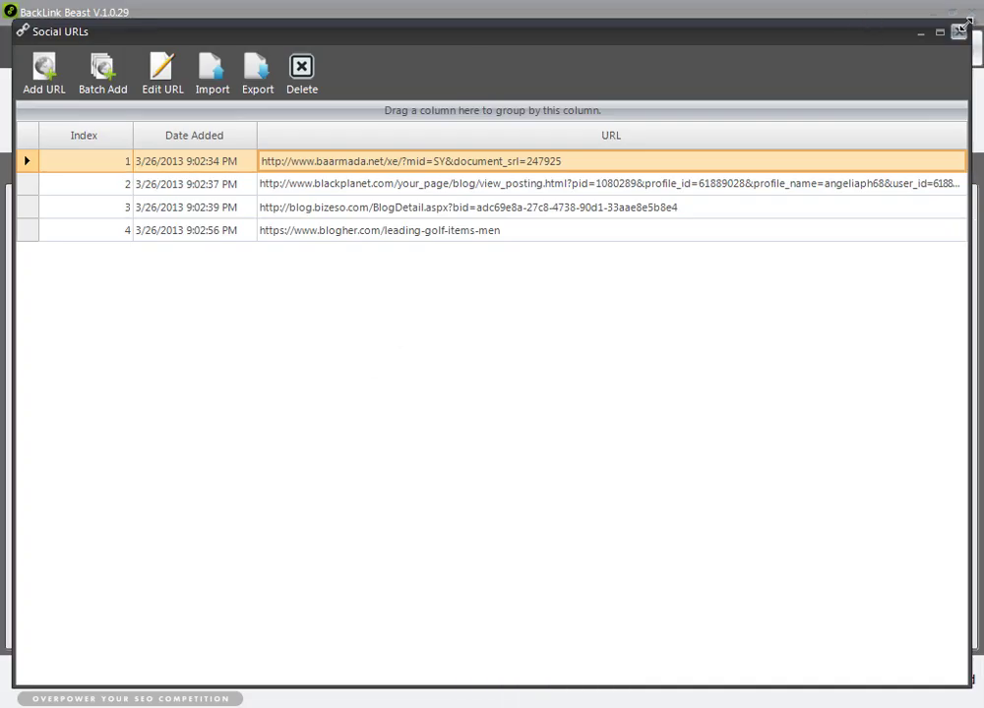
# Close Social URLs, return to Projects, and bring up the new Submission choices like Web 2.0 Profiles
pyautogui.click(919, 31)
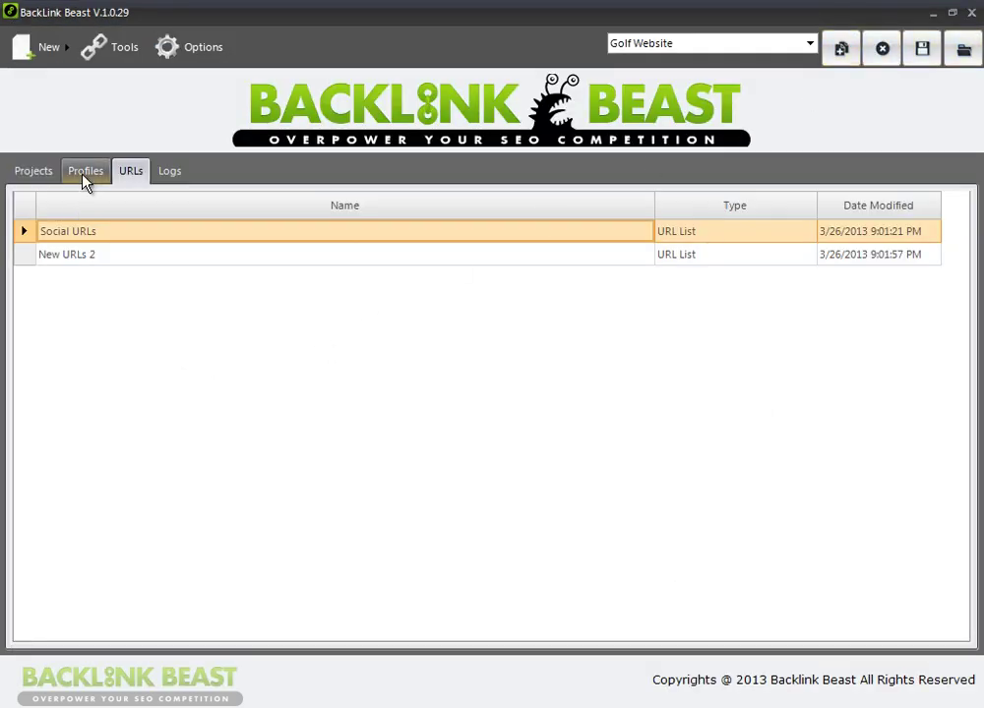
pyautogui.click(39, 177)
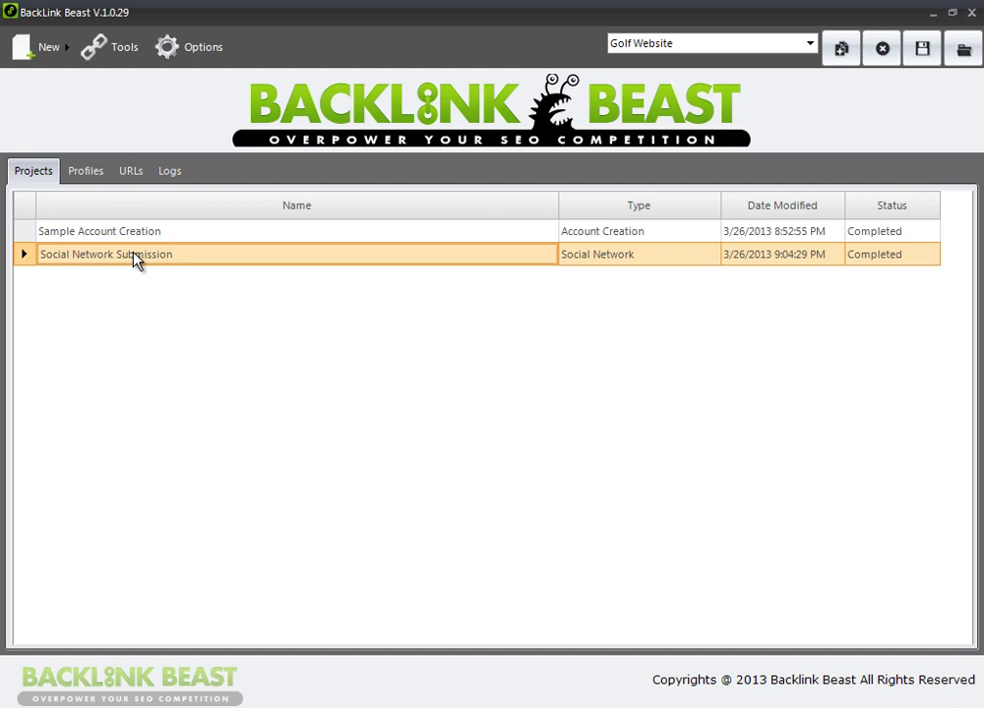
pyautogui.click(55, 51)
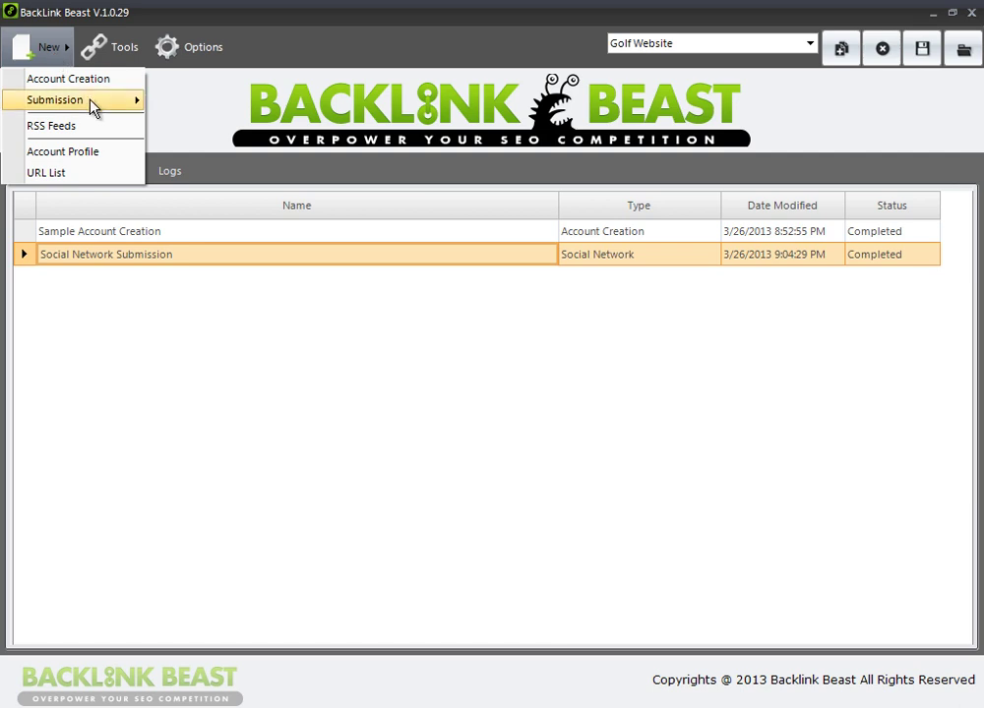
pyautogui.moveTo(92, 105)
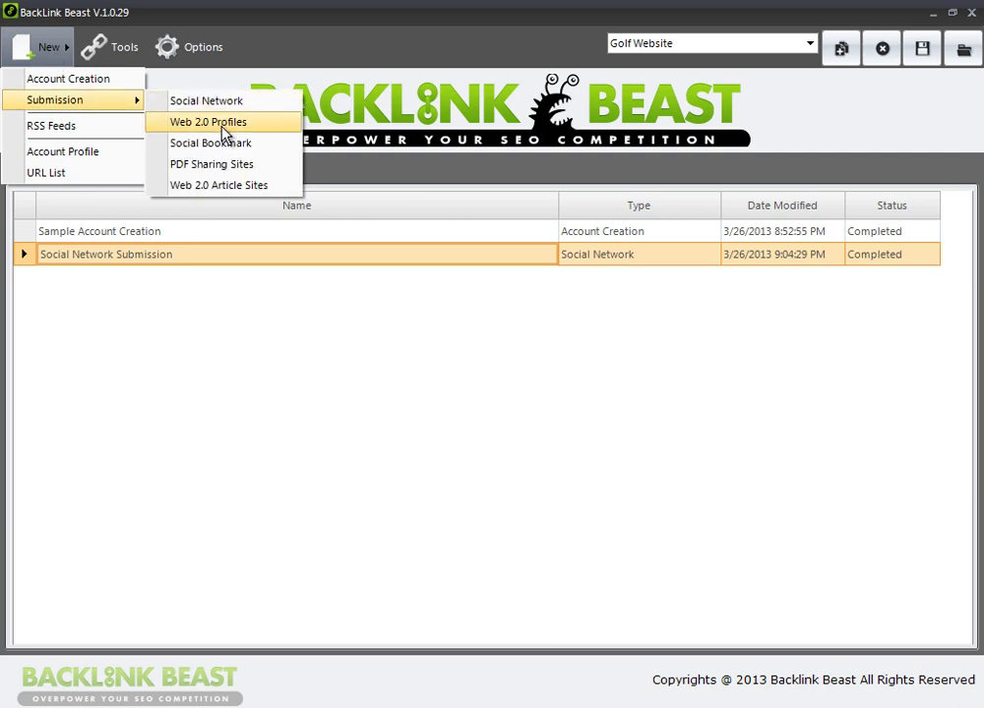